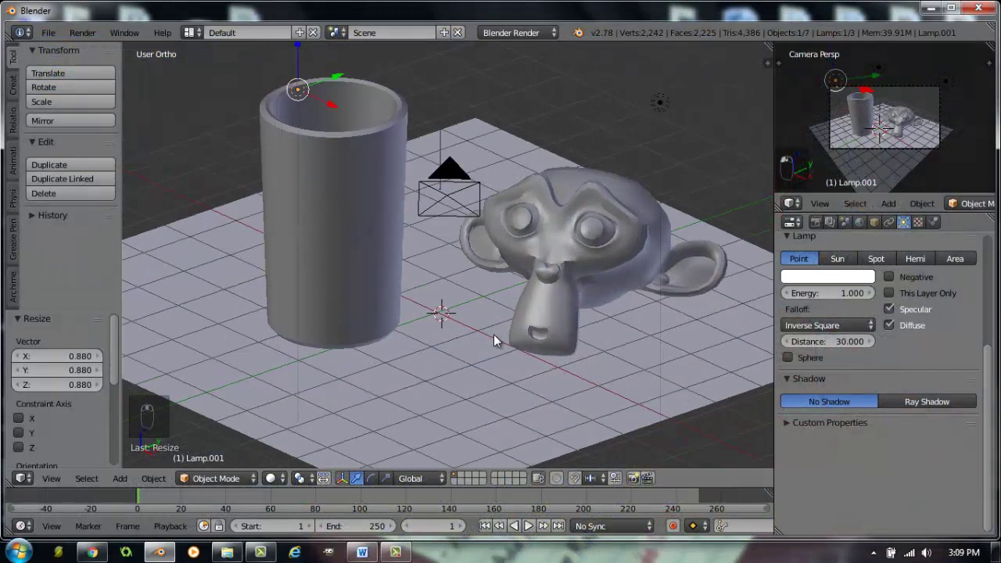
# - Select the floor plane, show its Material.001 settings and render the scene
pyautogui.moveTo(493, 334); pyautogui.dragTo(481, 331, button='middle')
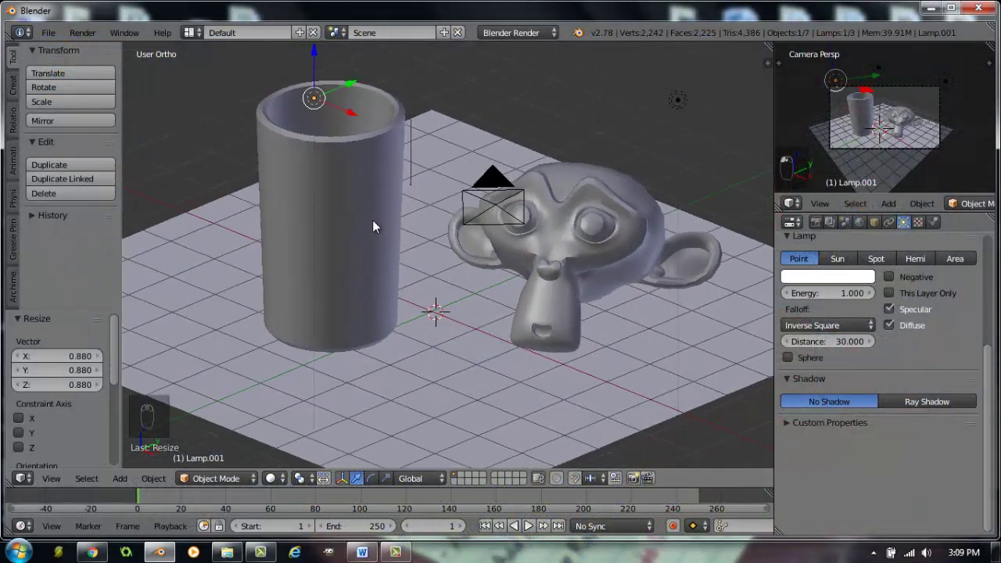
pyautogui.rightClick(562, 224)
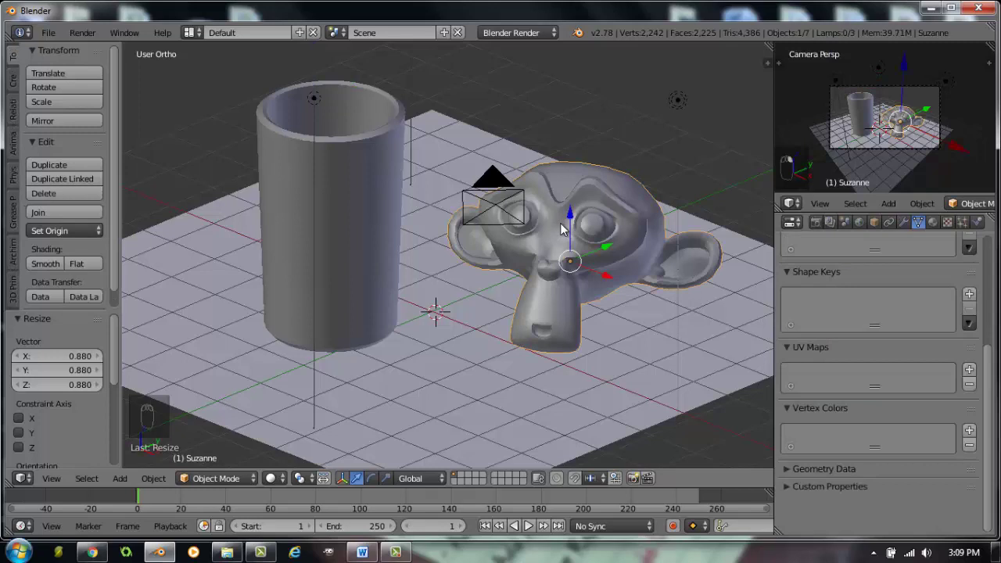
pyautogui.moveTo(484, 297); pyautogui.dragTo(582, 347, button='middle')
pyautogui.rightClick(624, 354)
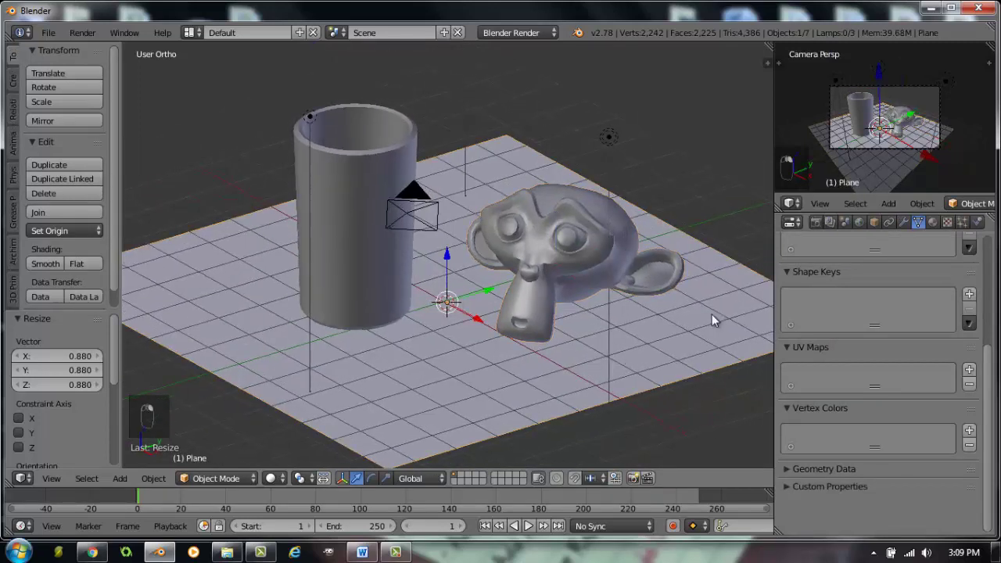
pyautogui.click(931, 223)
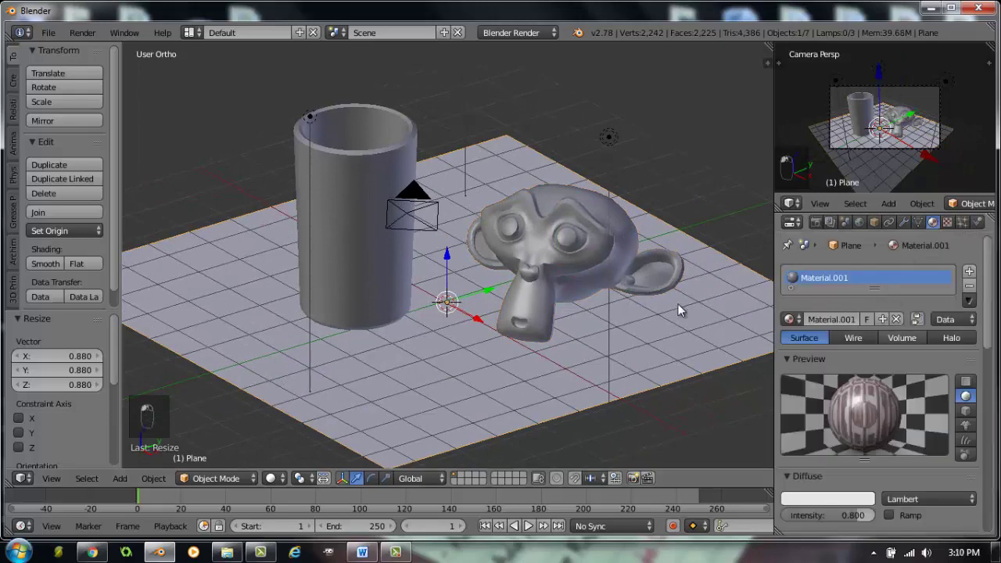
pyautogui.press('F12')
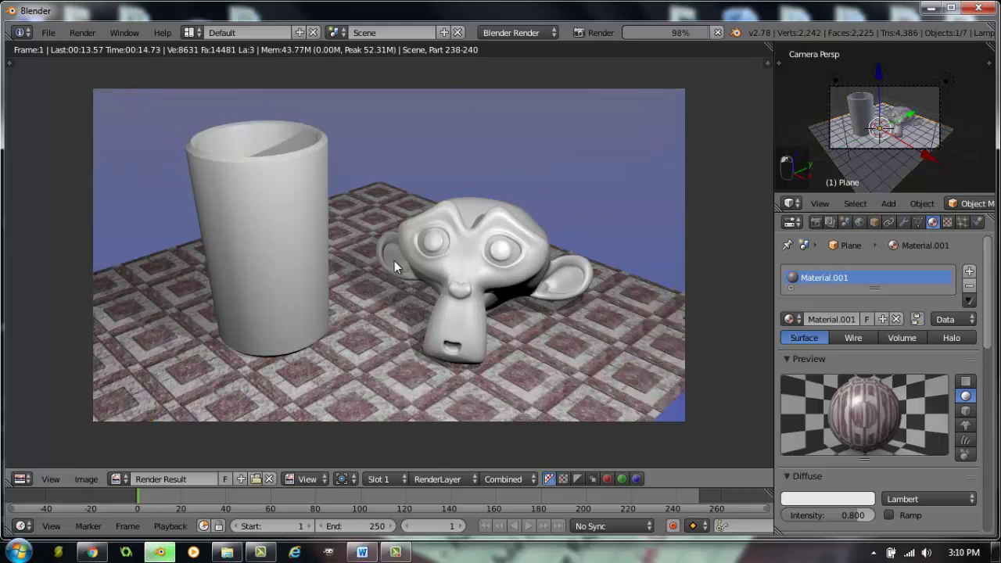
# - Close the render and inspect the main Lamp's energy and shadow settings
pyautogui.press('Escape')
pyautogui.press('Escape')
pyautogui.press('Escape')
pyautogui.press('Escape')
pyautogui.press('Escape')
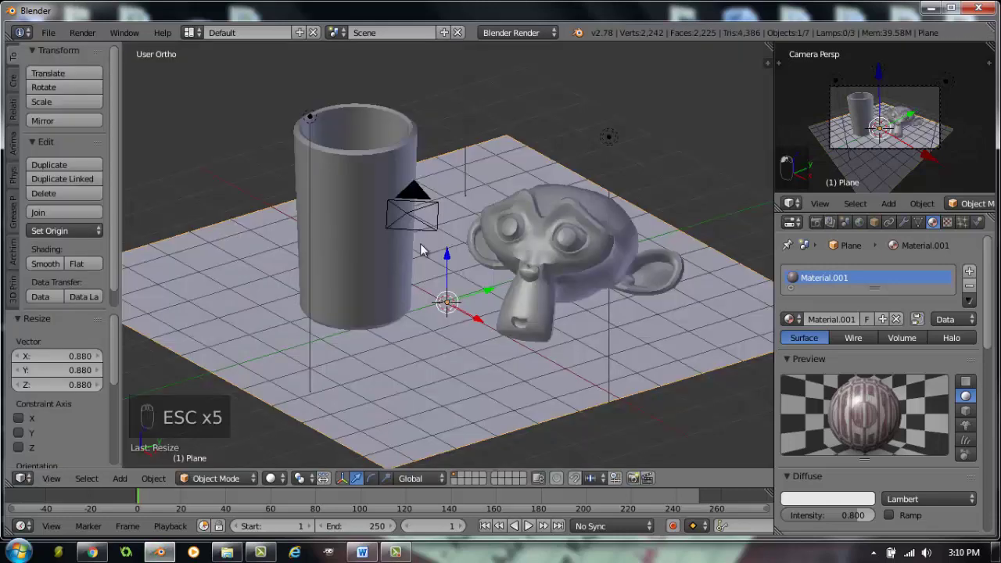
pyautogui.rightClick(611, 139)
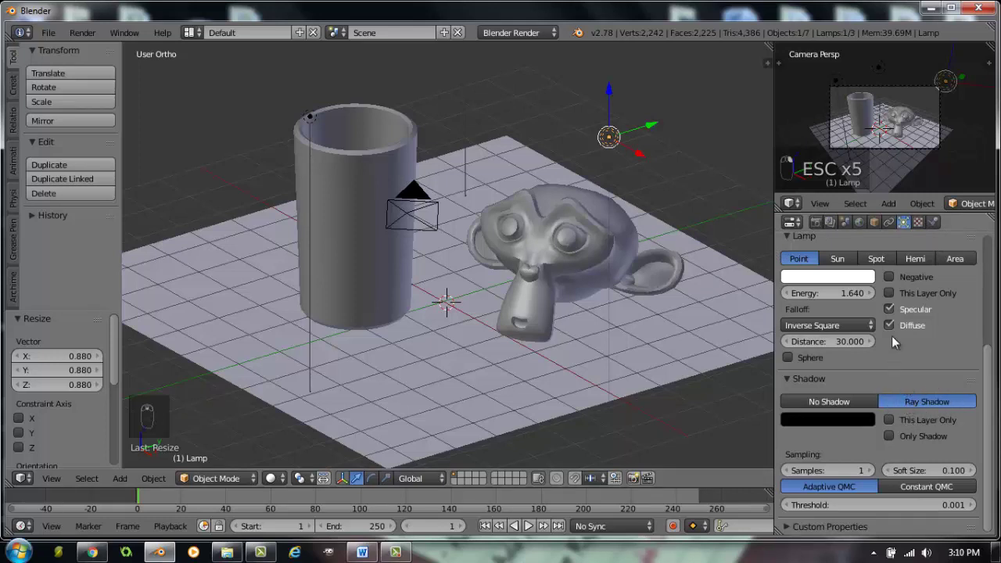
pyautogui.scroll(2, 891, 335)
pyautogui.scroll(-1, 902, 438)
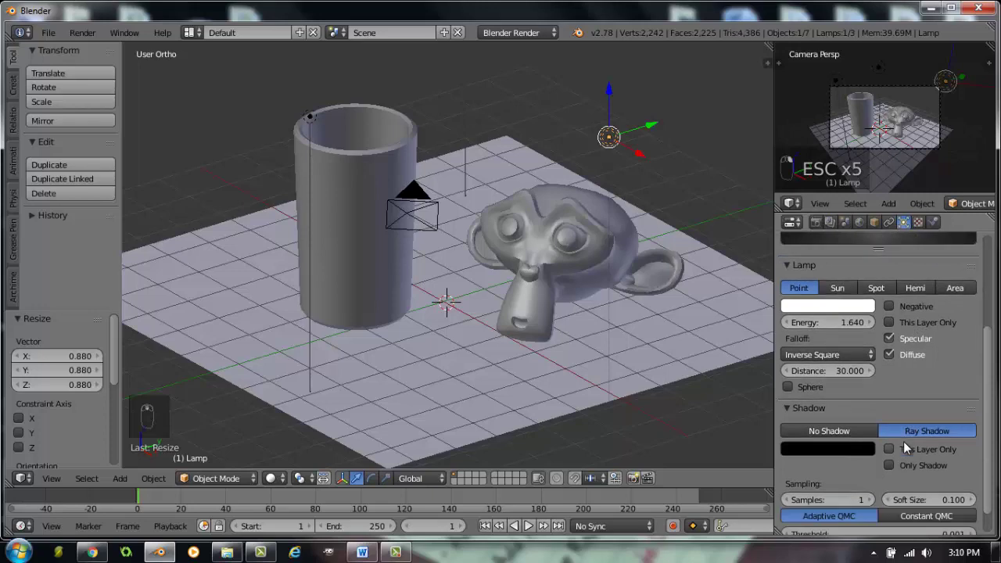
pyautogui.moveTo(512, 211); pyautogui.dragTo(473, 127, button='middle')
pyautogui.scroll(-4, 472, 211)
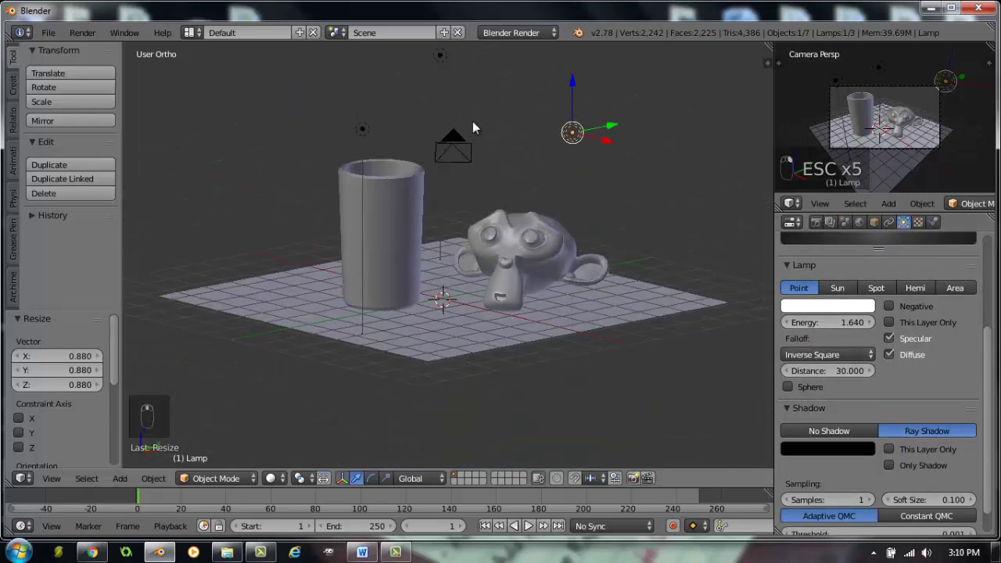
# - Inspect Lamp.002, Lamp.001 and the main Lamp, then reselect the floor plane
pyautogui.rightClick(441, 58)
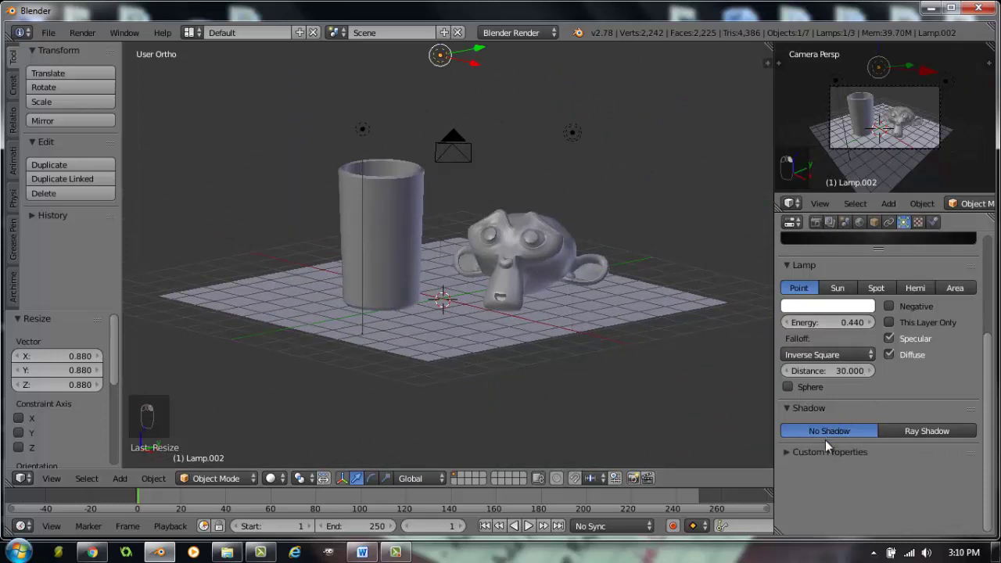
pyautogui.rightClick(354, 129)
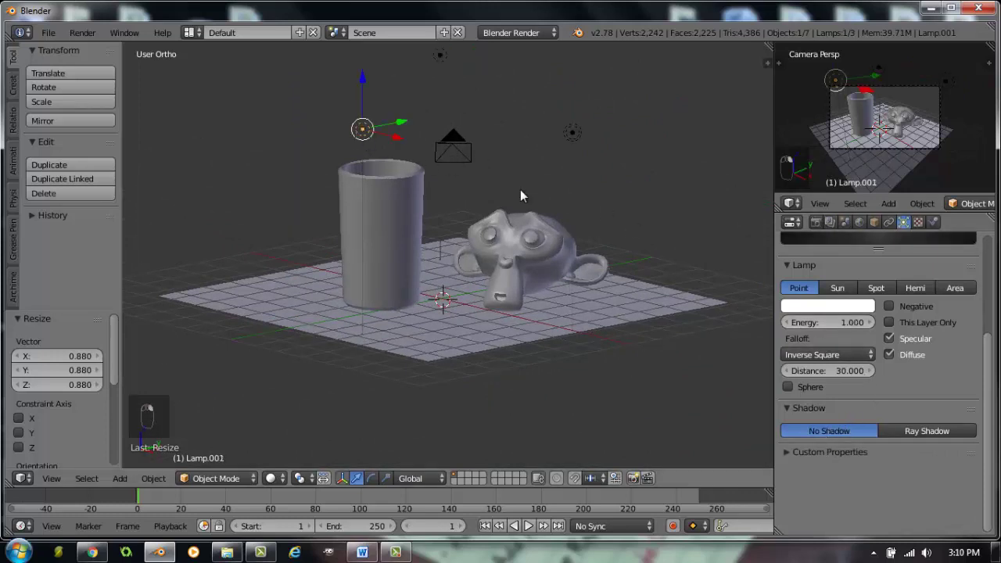
pyautogui.rightClick(574, 133)
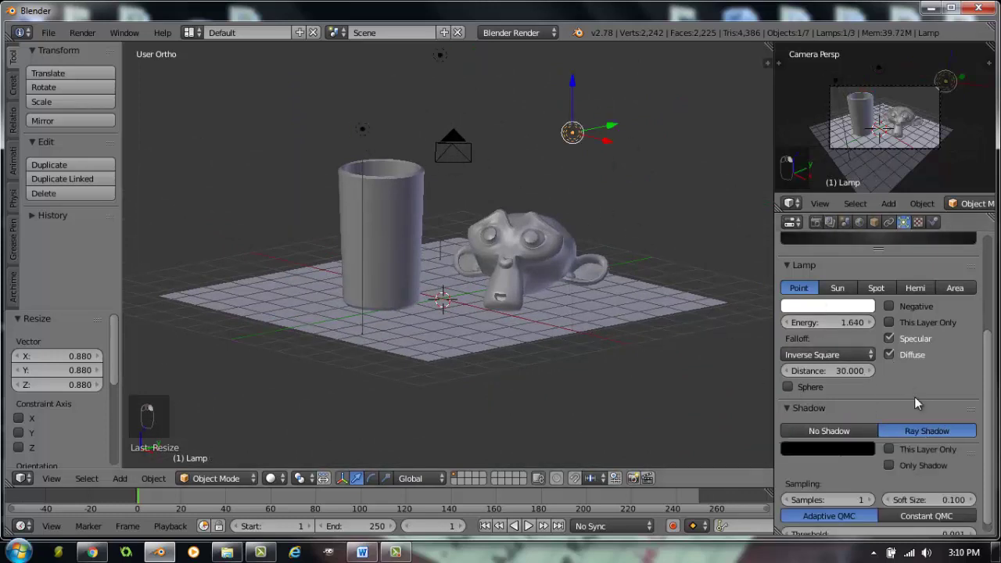
pyautogui.moveTo(477, 235); pyautogui.dragTo(655, 294, button='middle')
pyautogui.rightClick(667, 286)
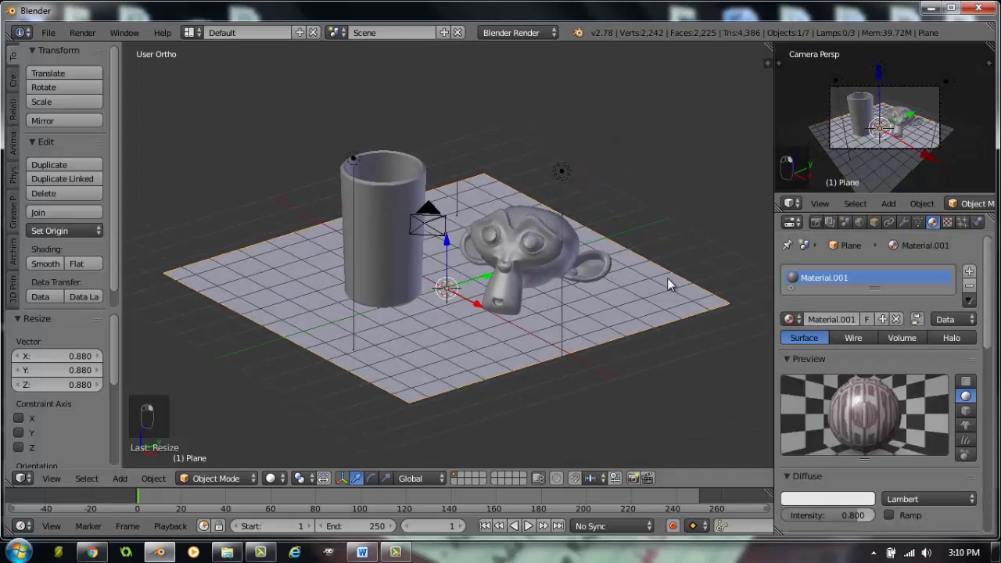
# - Expand and enable Mirror on the floor's Material.001, setting Reflectivity to 0.317
pyautogui.scroll(1, 667, 279)
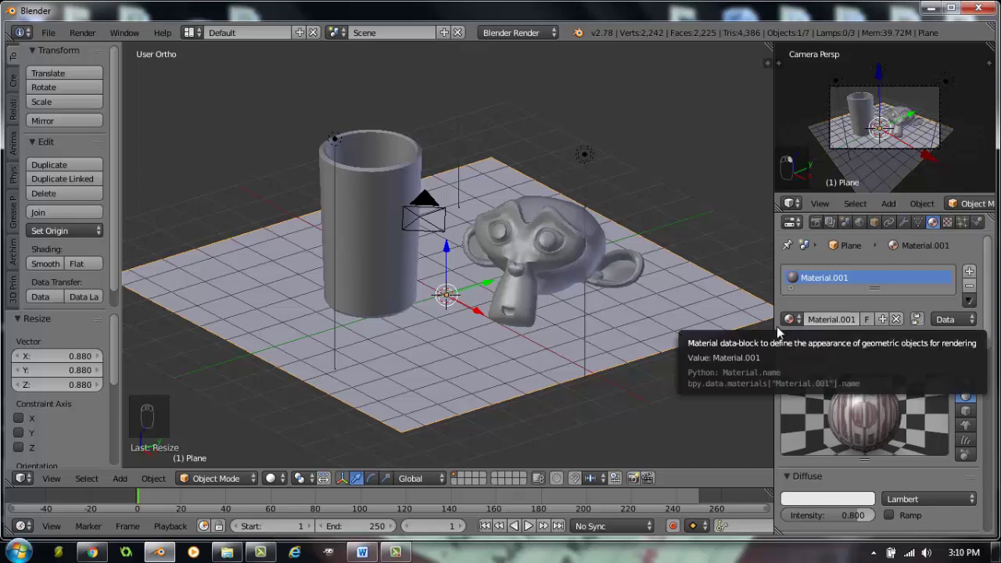
pyautogui.scroll(-1, 874, 343)
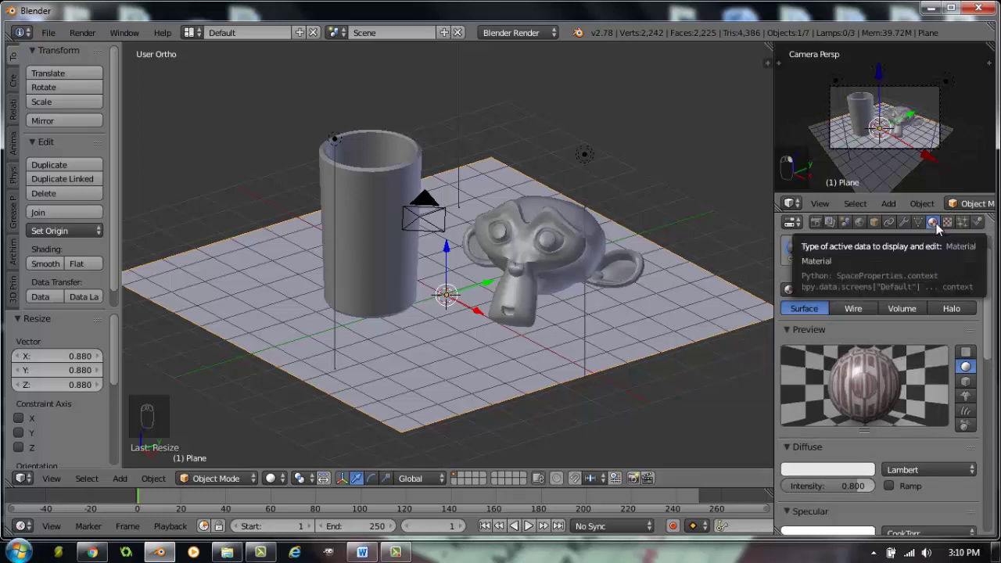
pyautogui.scroll(-5, 897, 364)
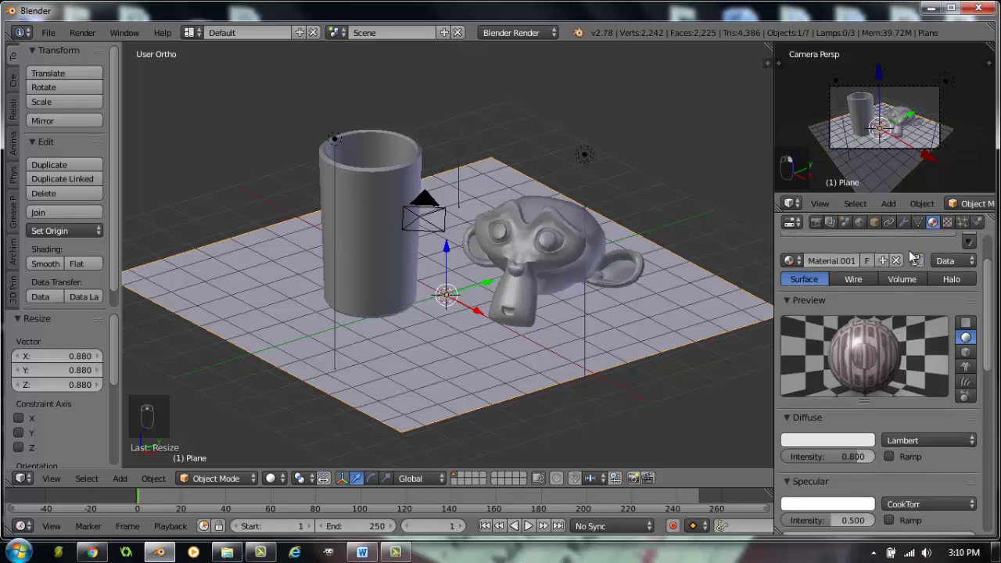
pyautogui.scroll(-5, 855, 380)
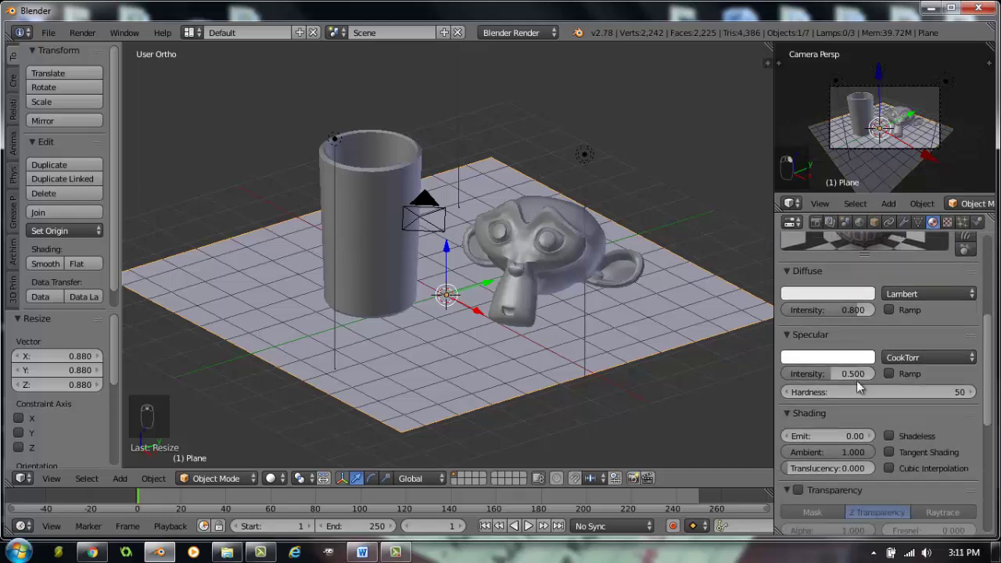
pyautogui.scroll(-1, 848, 371)
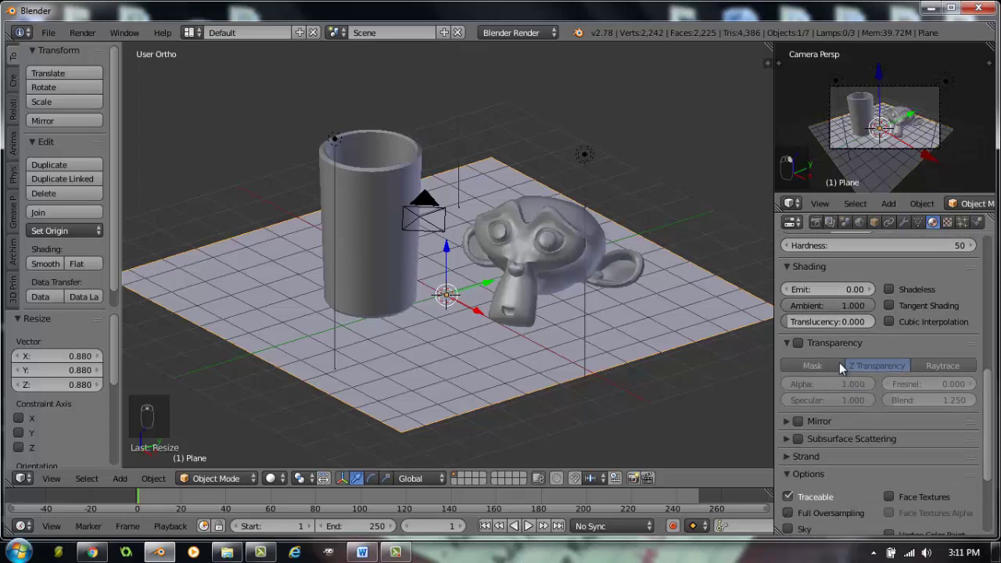
pyautogui.click(787, 421)
pyautogui.scroll(-1, 811, 384)
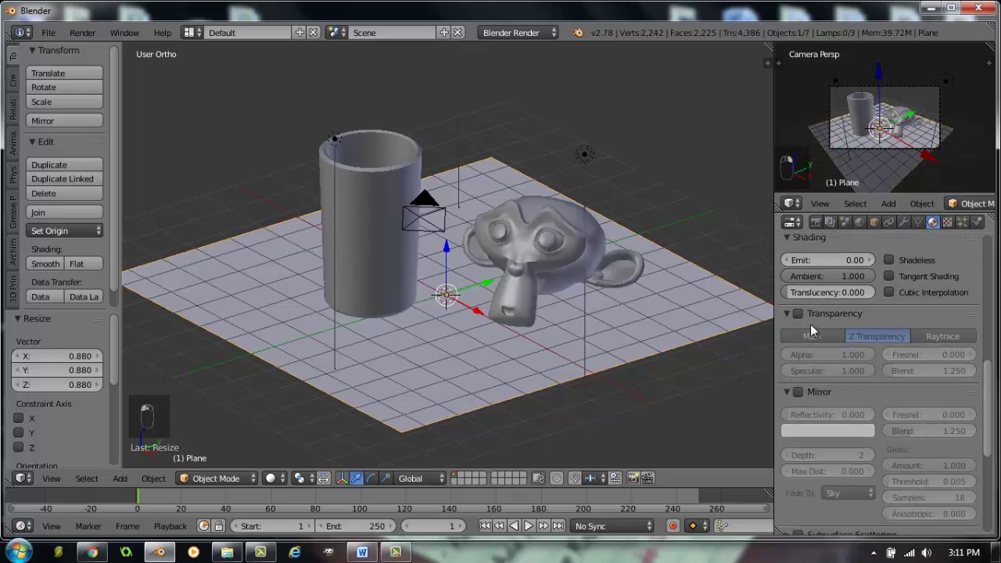
pyautogui.scroll(-1, 810, 329)
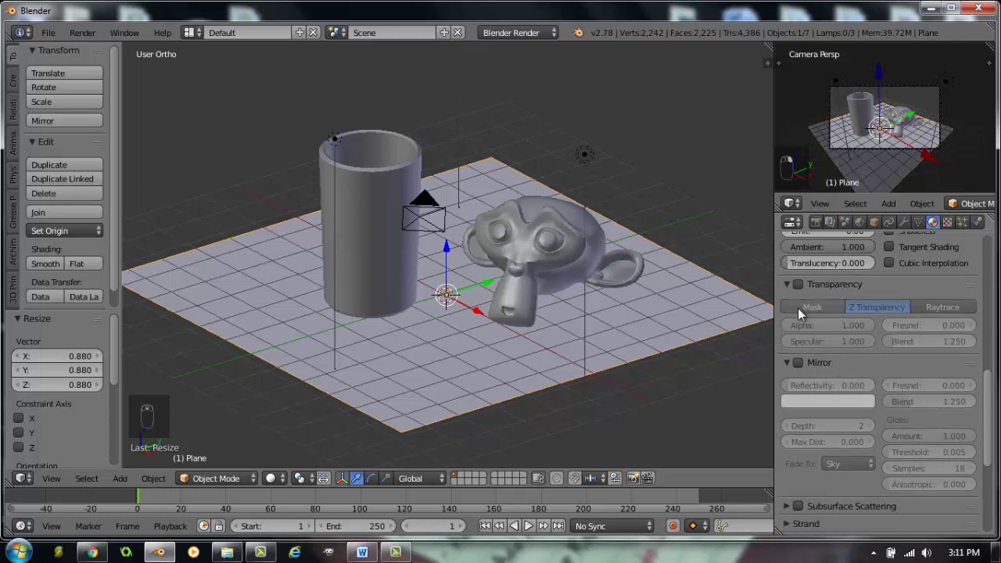
pyautogui.click(797, 362)
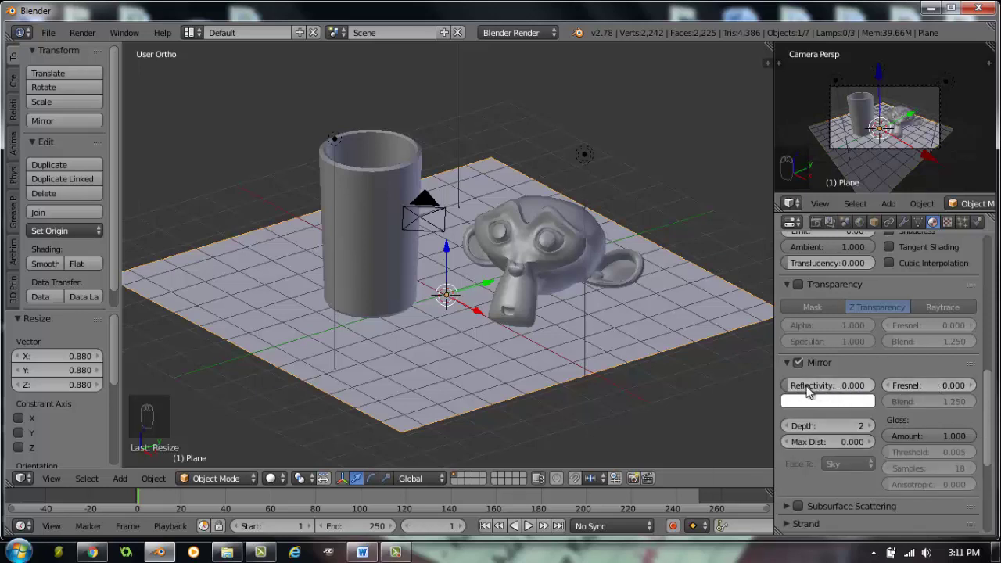
pyautogui.moveTo(797, 391); pyautogui.dragTo(833, 384)
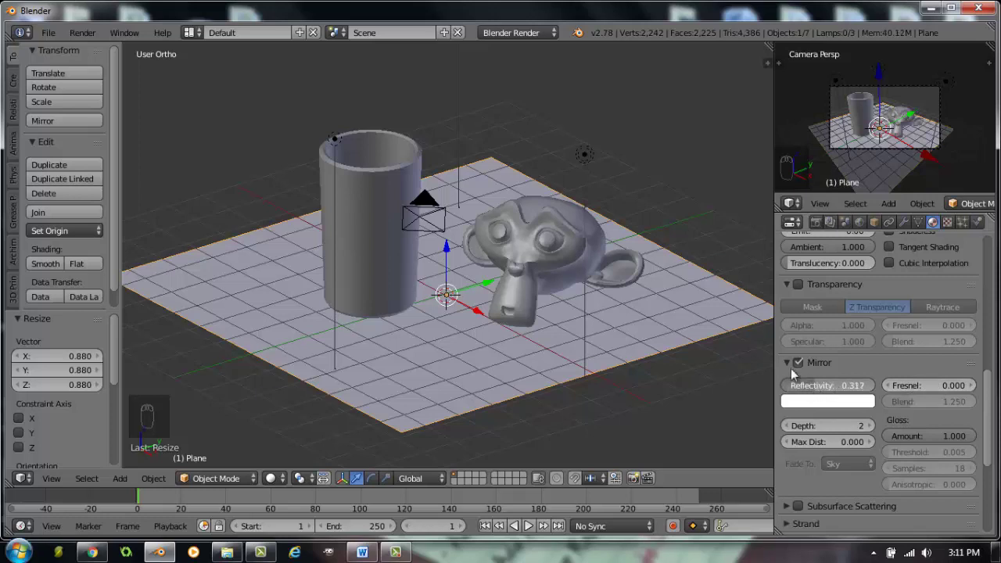
# - Render the scene with the floor reflecting at 0.317
pyautogui.press('F12')
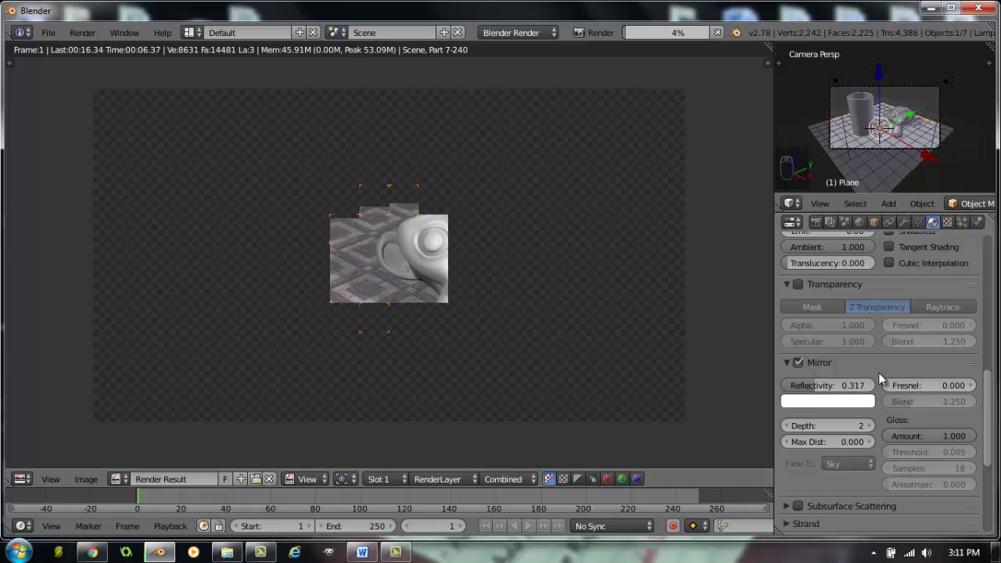
pyautogui.scroll(5, 867, 325)
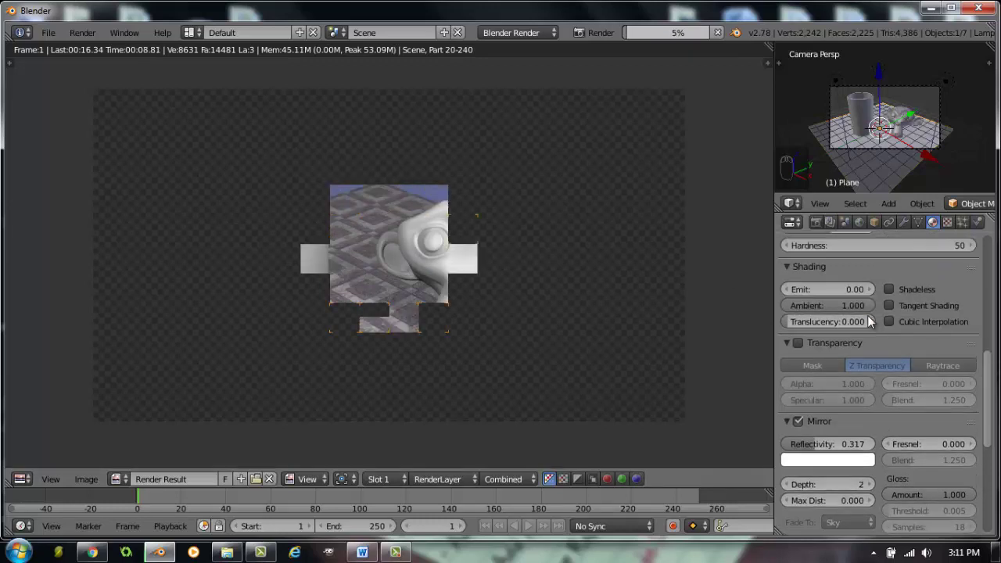
pyautogui.scroll(1, 844, 260)
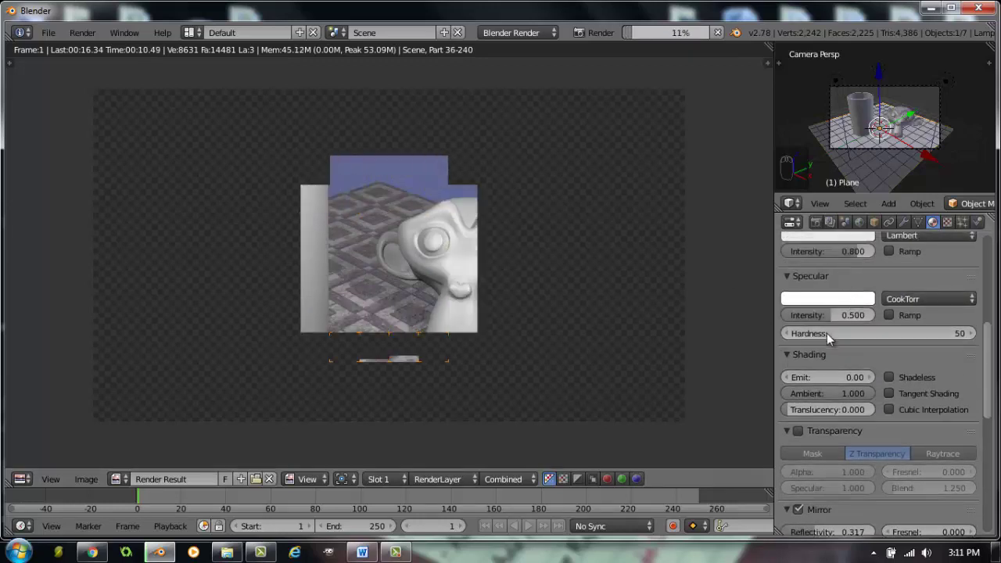
pyautogui.scroll(-2, 826, 333)
pyautogui.scroll(-2, 814, 329)
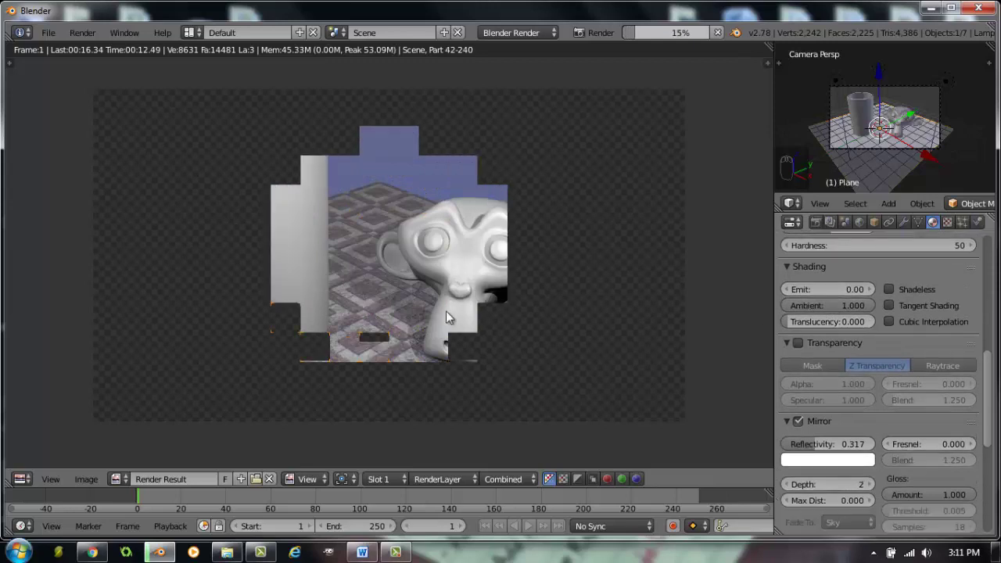
pyautogui.scroll(-1, 391, 323)
pyautogui.scroll(3, 390, 321)
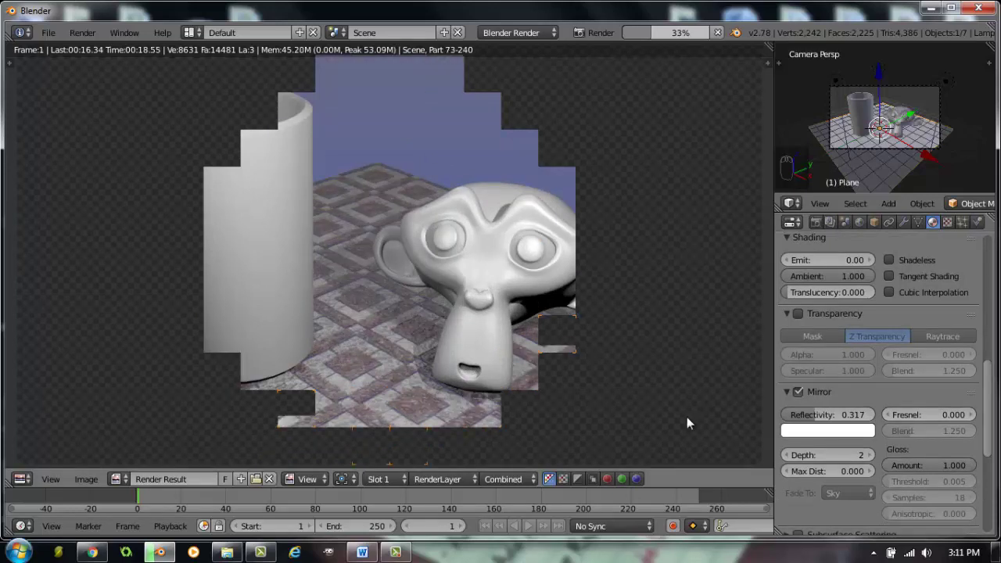
# - Raise the floor's mirror Reflectivity to about 0.642, then cancel the render
pyautogui.click(839, 415)
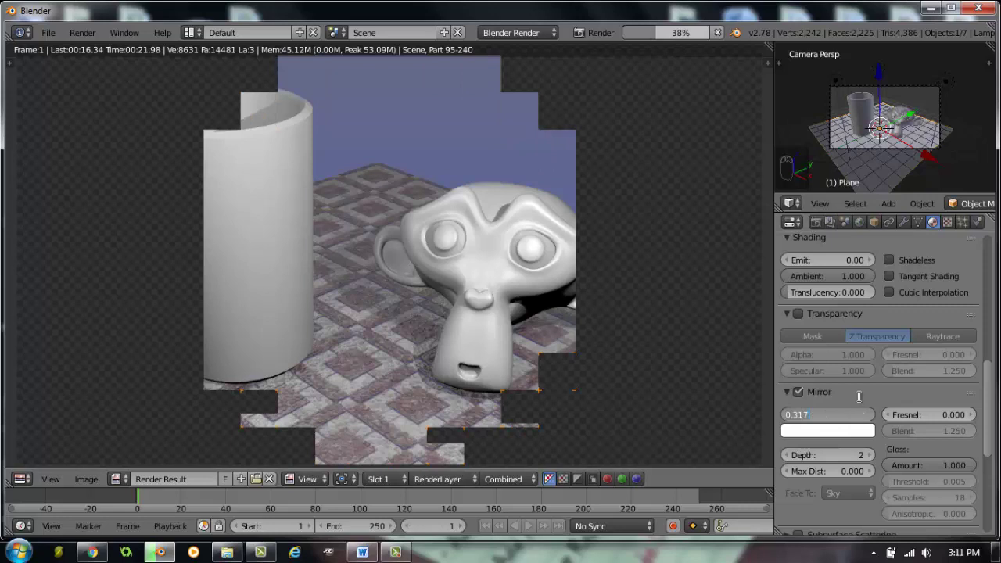
pyautogui.press('Escape')
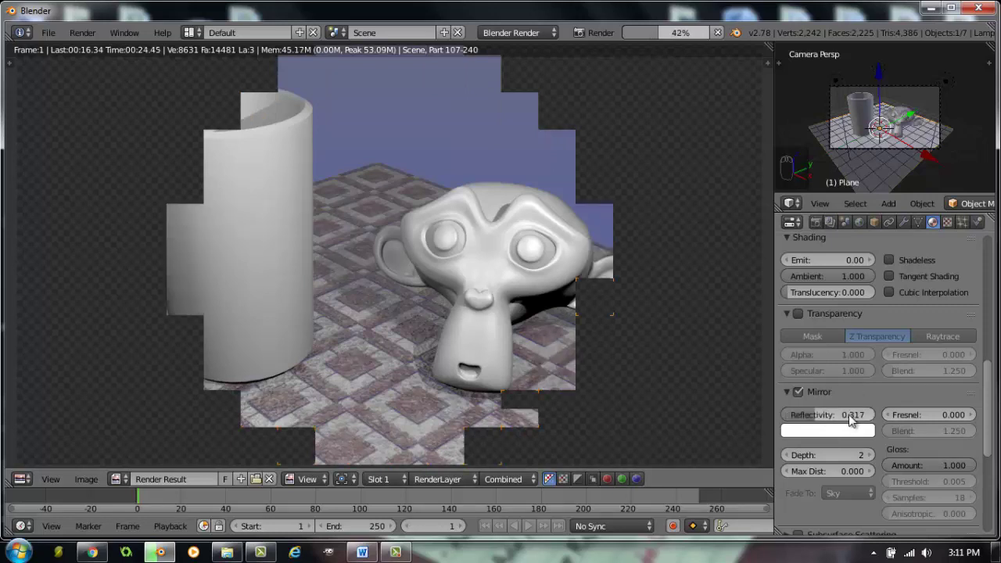
pyautogui.moveTo(854, 419); pyautogui.dragTo(827, 418)
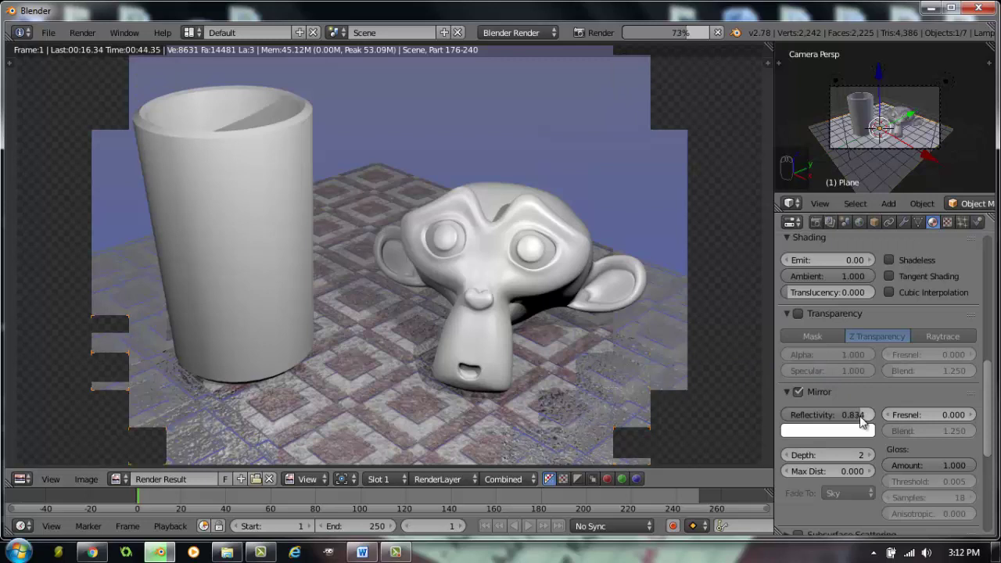
pyautogui.moveTo(858, 420); pyautogui.dragTo(851, 387)
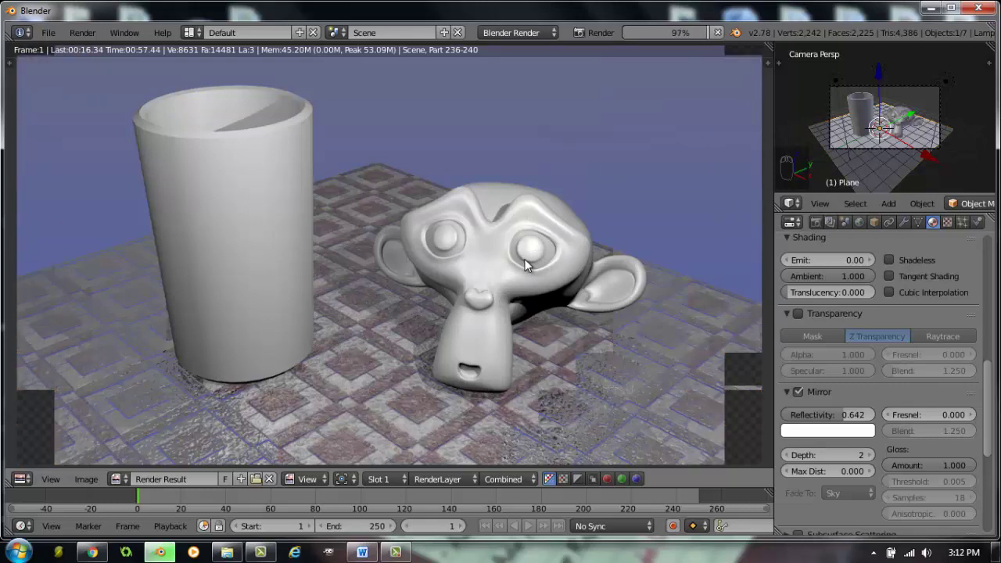
pyautogui.press('Escape')
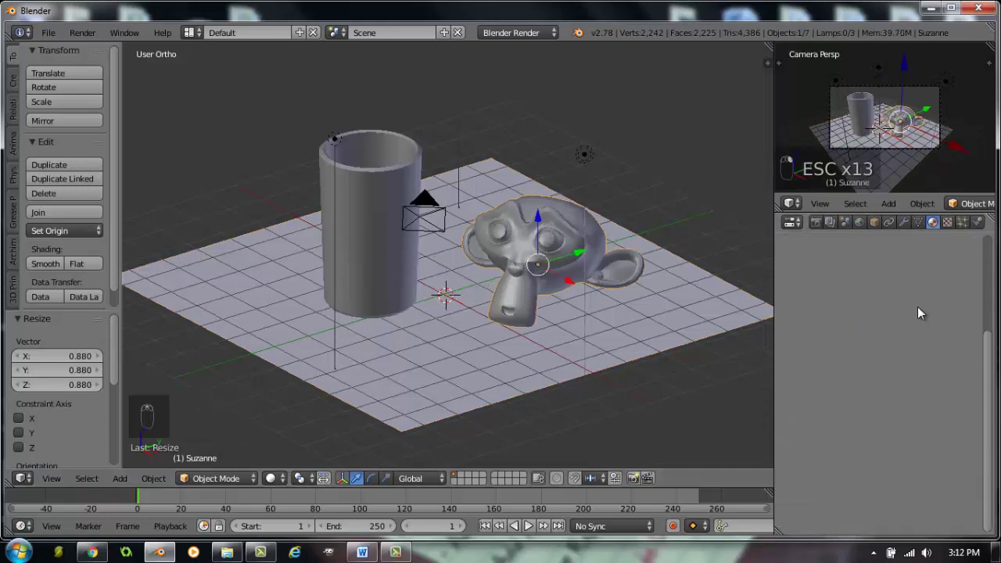
# - Give Suzanne a new material with Mirror enabled at 1.000 reflectivity
pyautogui.click(861, 319)
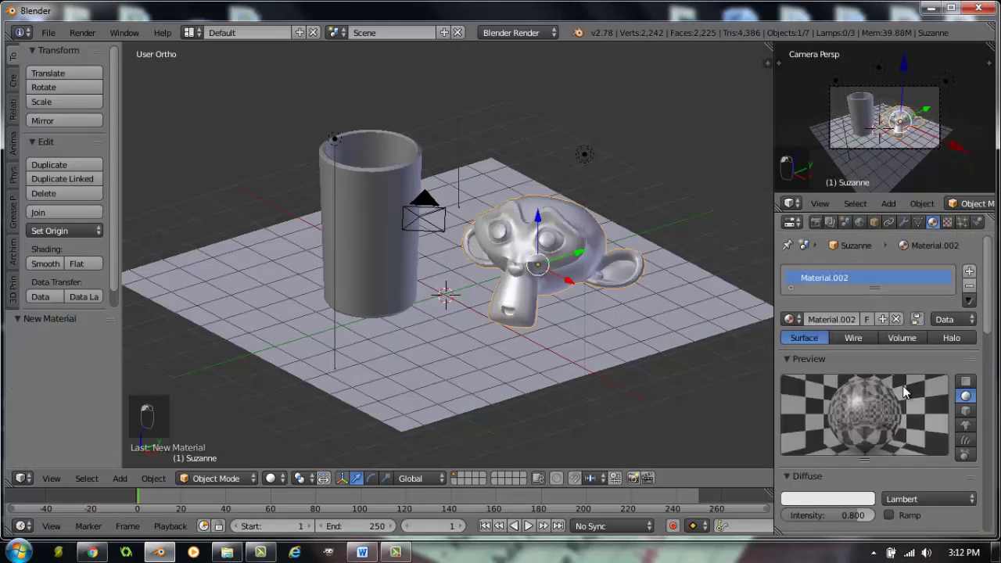
pyautogui.scroll(-5, 876, 393)
pyautogui.scroll(-6, 873, 394)
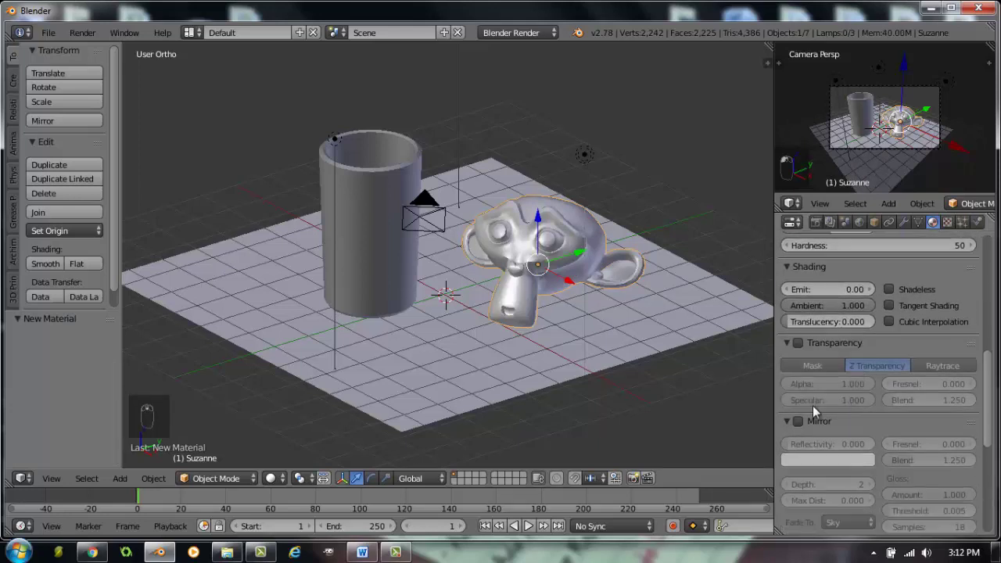
pyautogui.click(797, 422)
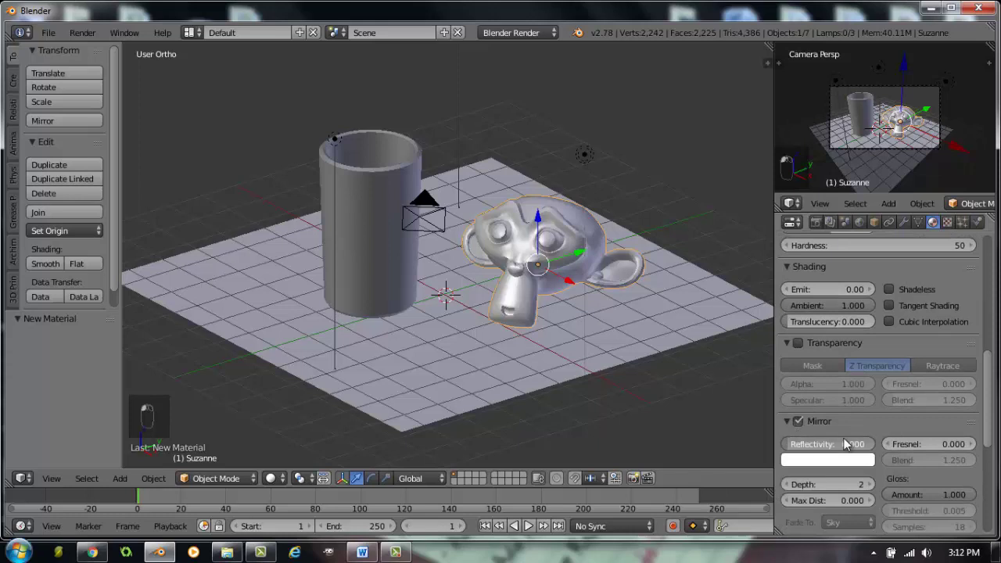
pyautogui.moveTo(902, 444); pyautogui.dragTo(970, 438)
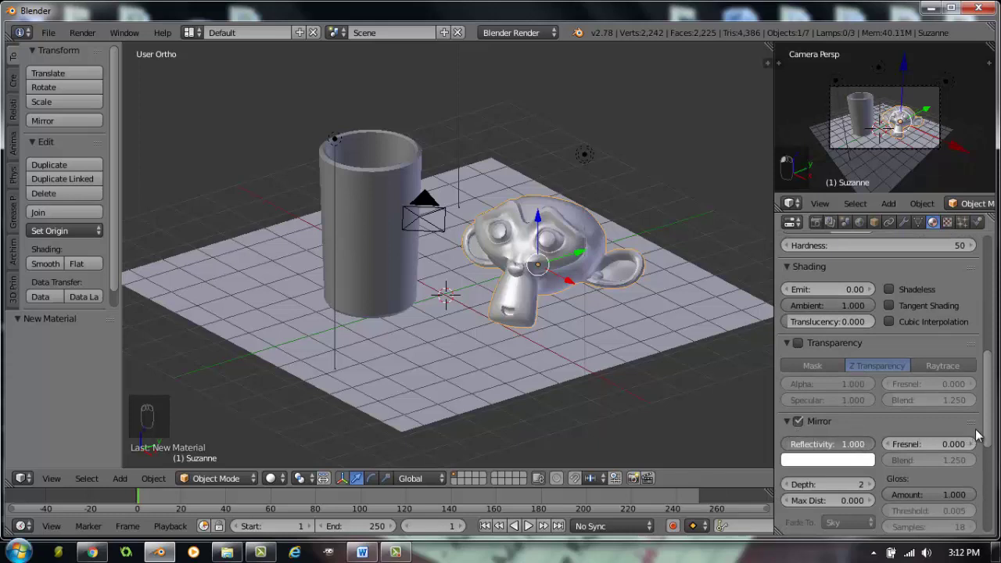
# - Render the scene to see the mirror-like Suzanne
pyautogui.scroll(5, 924, 347)
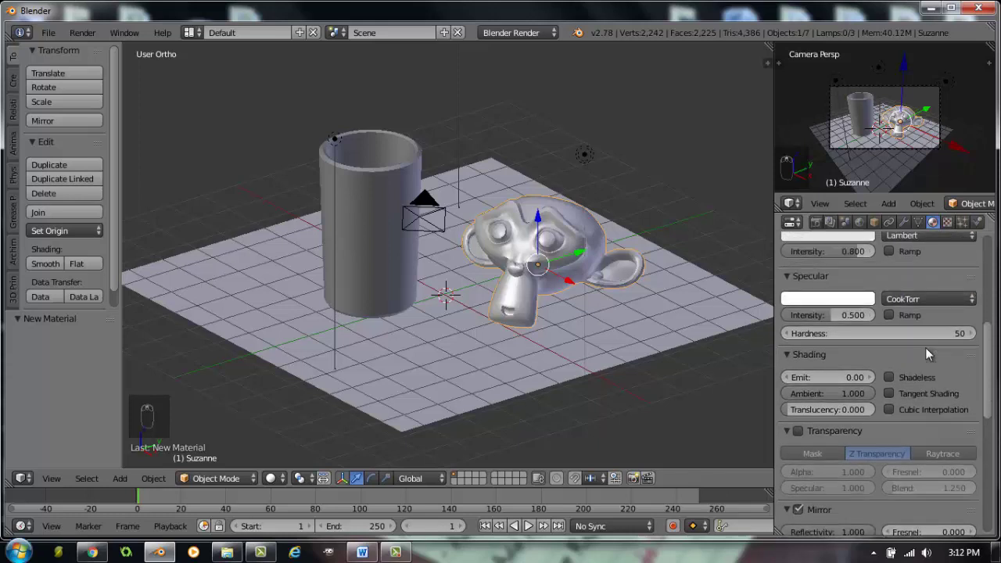
pyautogui.scroll(2, 924, 347)
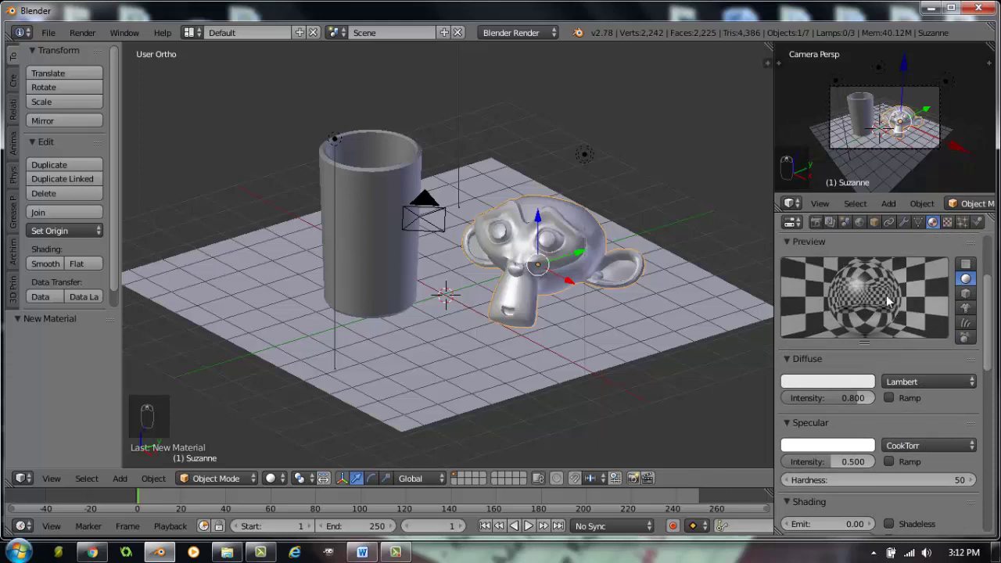
pyautogui.press('F12')
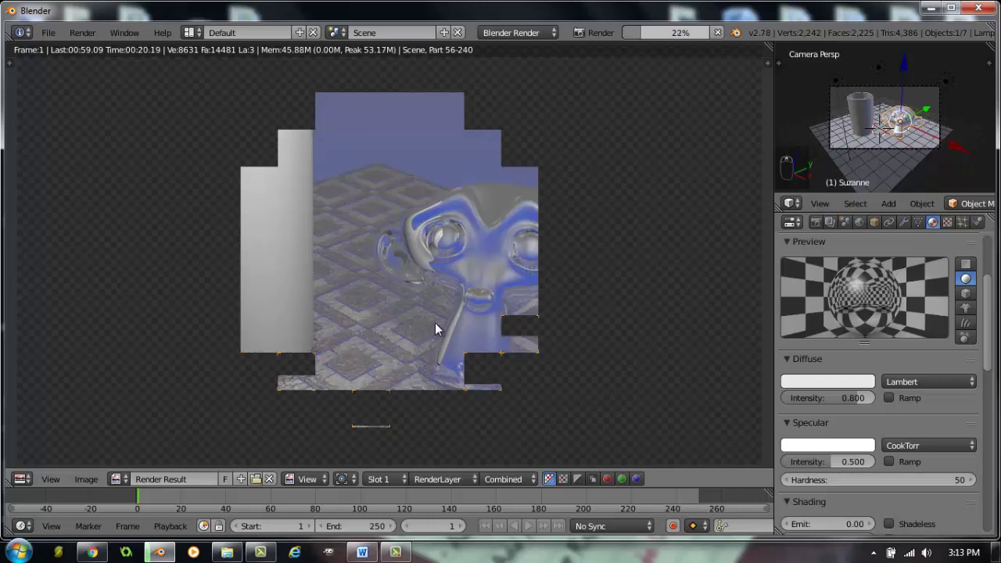
# - Select the cylinder and create Material.003 for it, scrolling to Transparency
pyautogui.rightClick(858, 108)
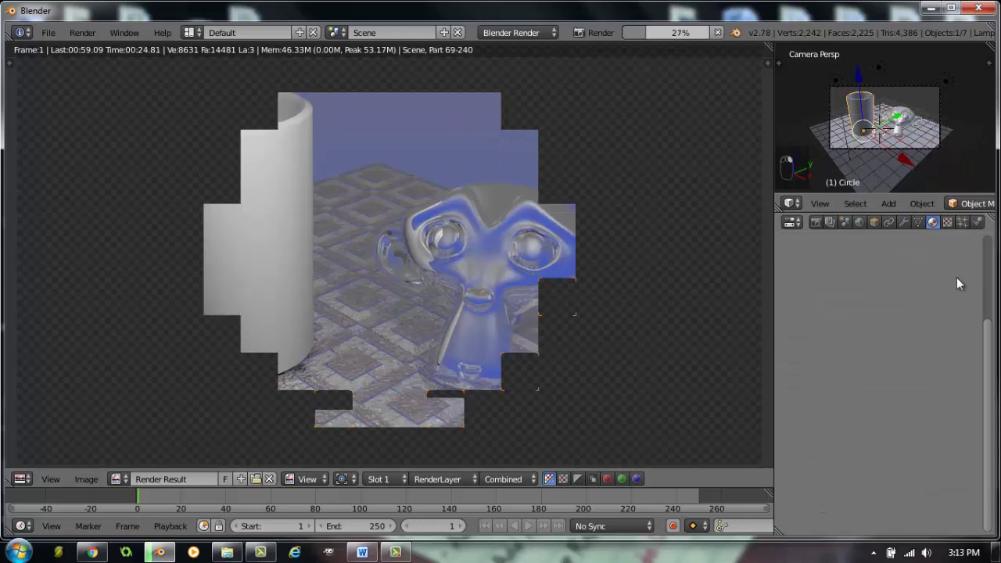
pyautogui.click(879, 295)
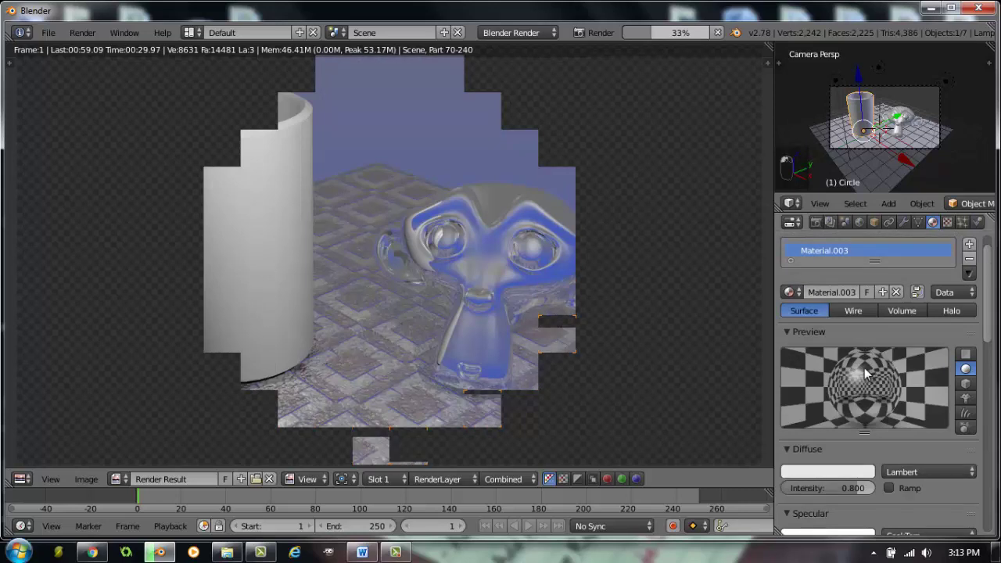
pyautogui.scroll(-5, 863, 368)
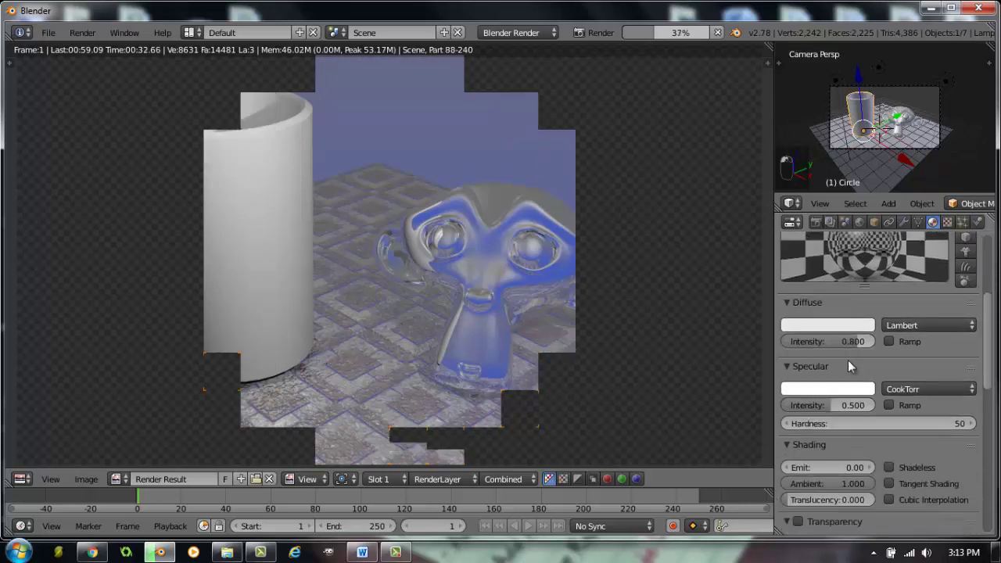
pyautogui.scroll(-6, 847, 360)
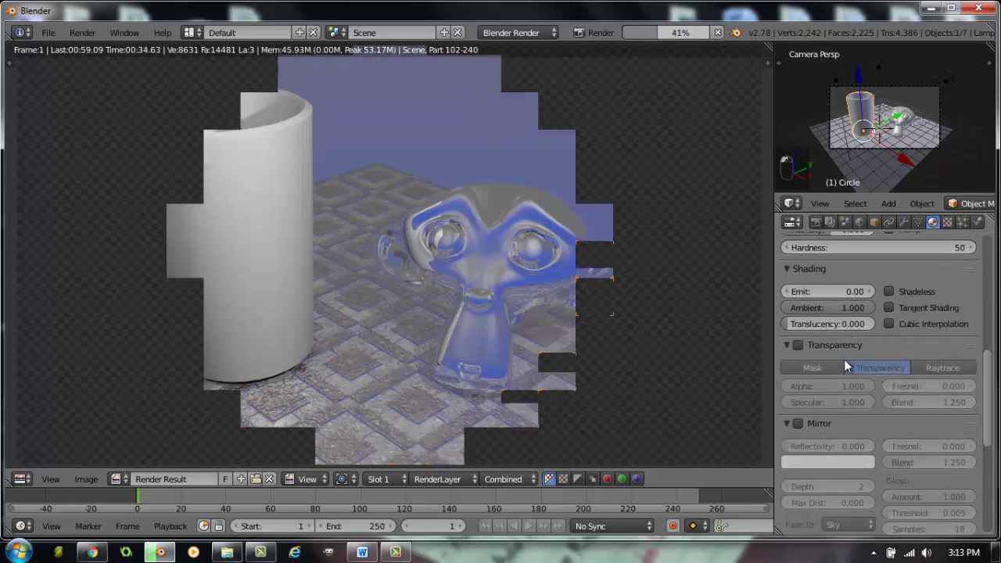
pyautogui.scroll(-1, 844, 358)
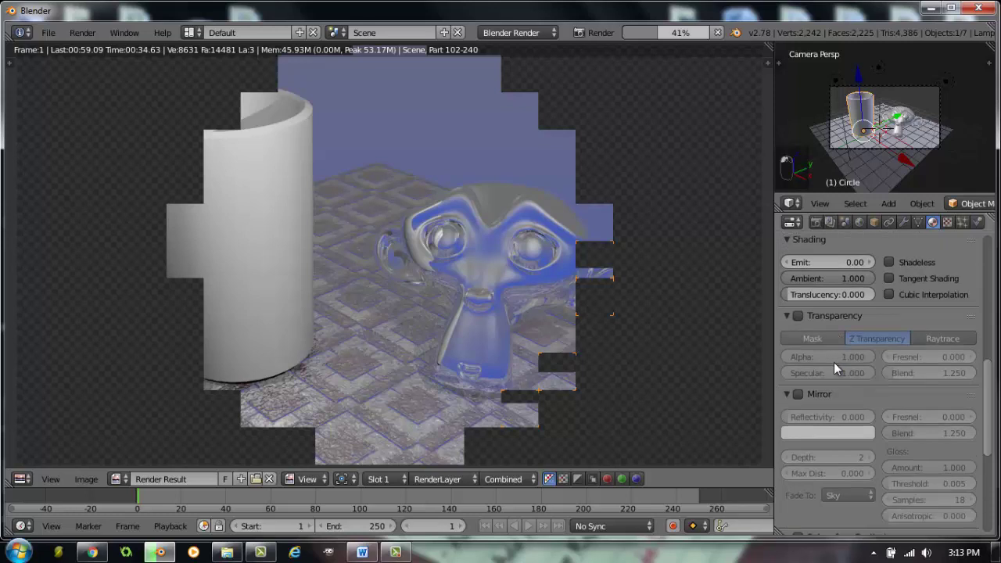
# - Enable Transparency on the cylinder's Material.003 using the Raytrace method
pyautogui.click(797, 317)
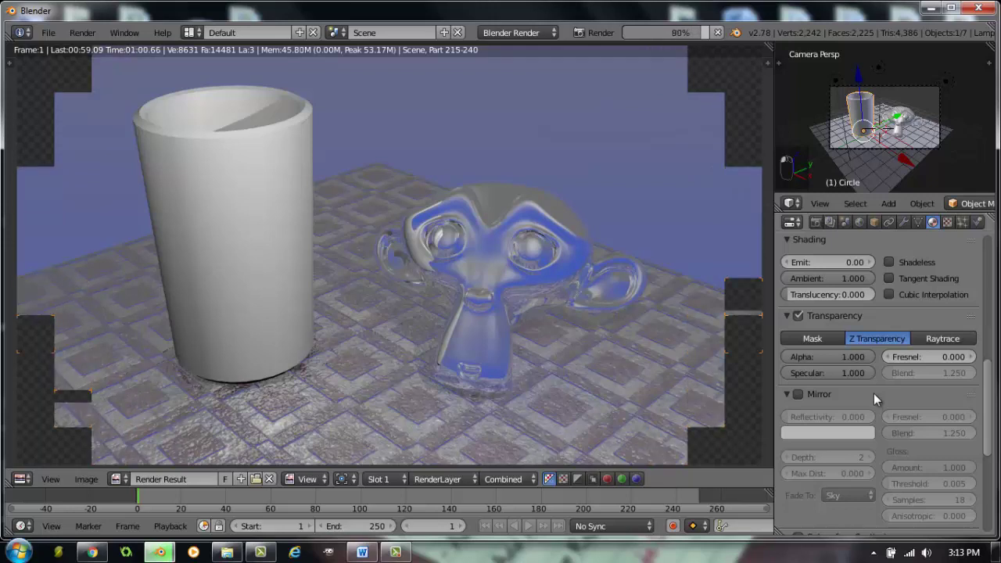
pyautogui.click(940, 338)
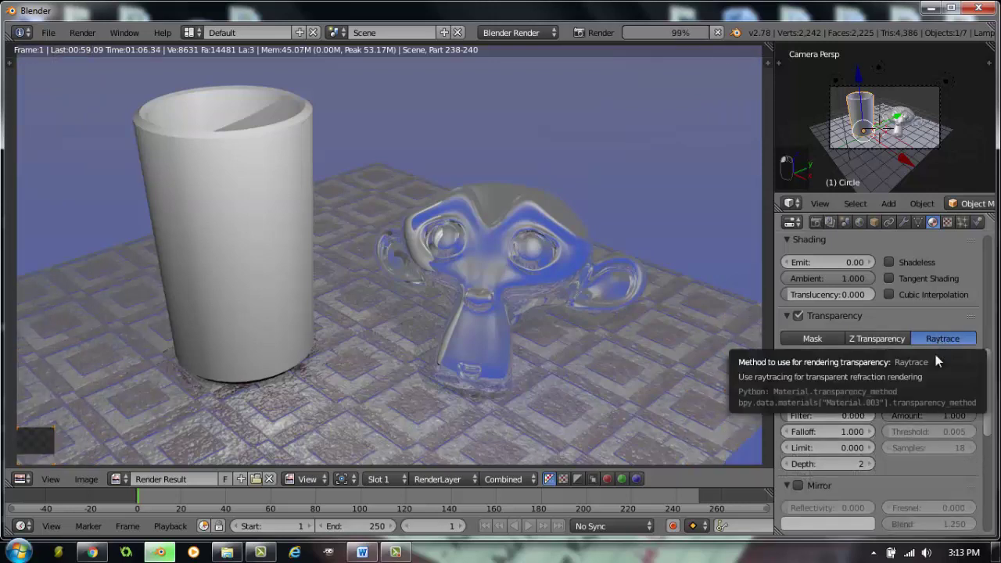
pyautogui.scroll(3, 936, 358)
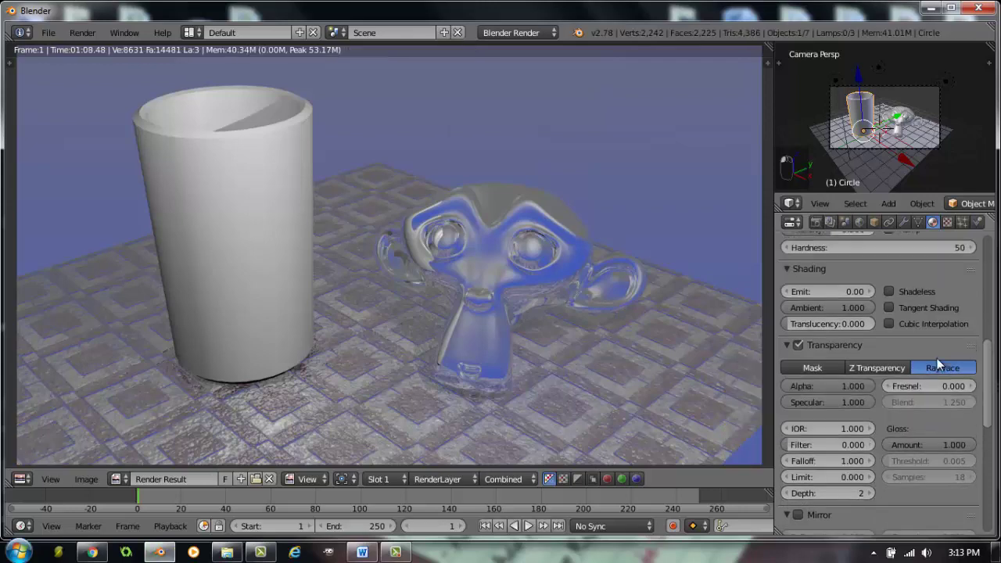
# - Collapse Shading, Specular and Diffuse, set Transparency Fresnel to 4.800, and render
pyautogui.click(786, 298)
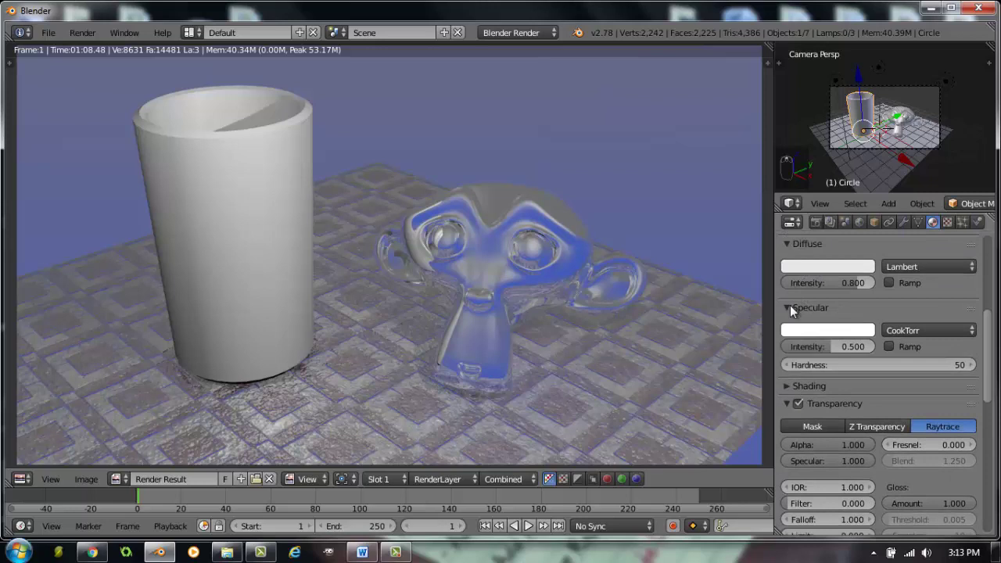
pyautogui.click(791, 301)
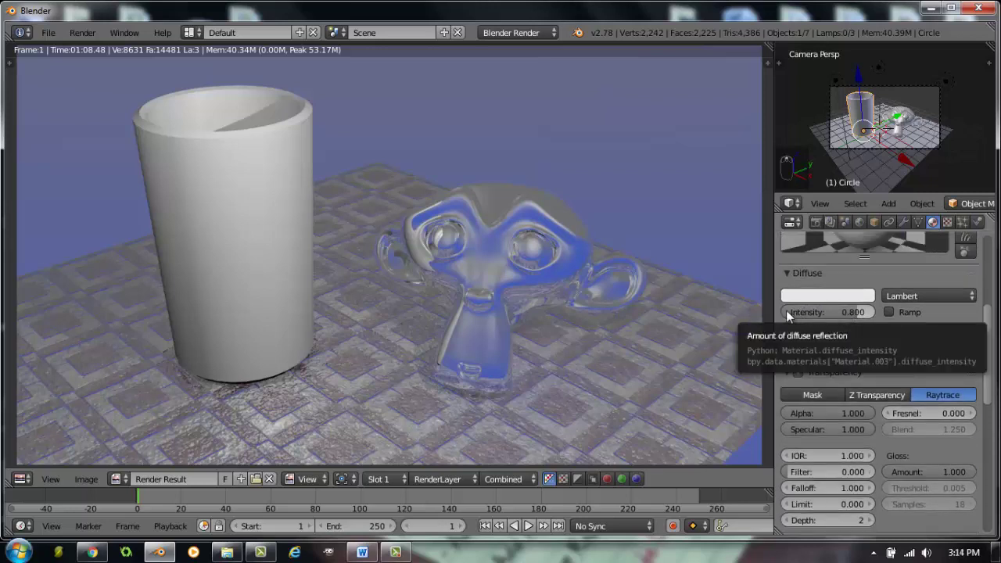
pyautogui.click(788, 272)
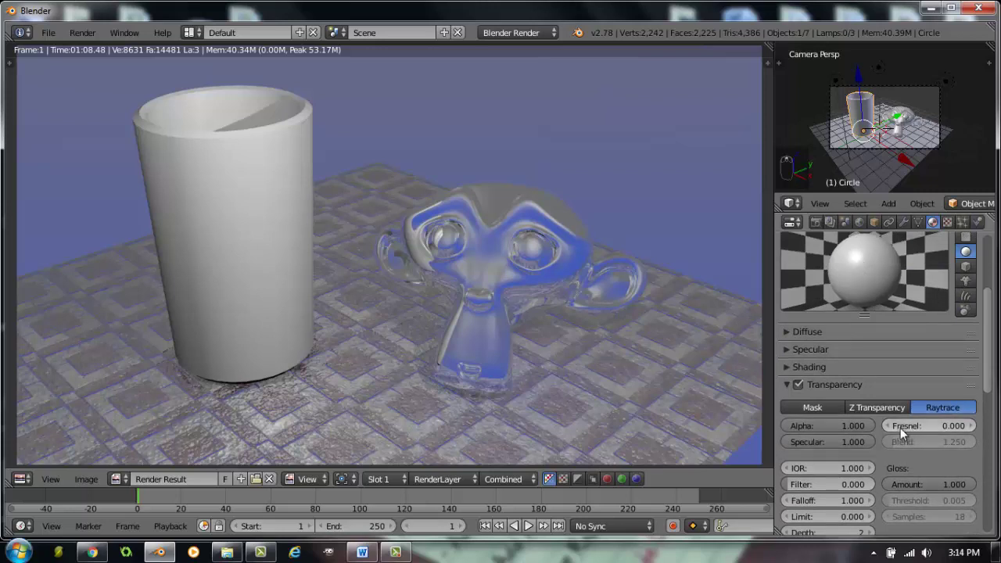
pyautogui.moveTo(929, 423); pyautogui.dragTo(20, 423)
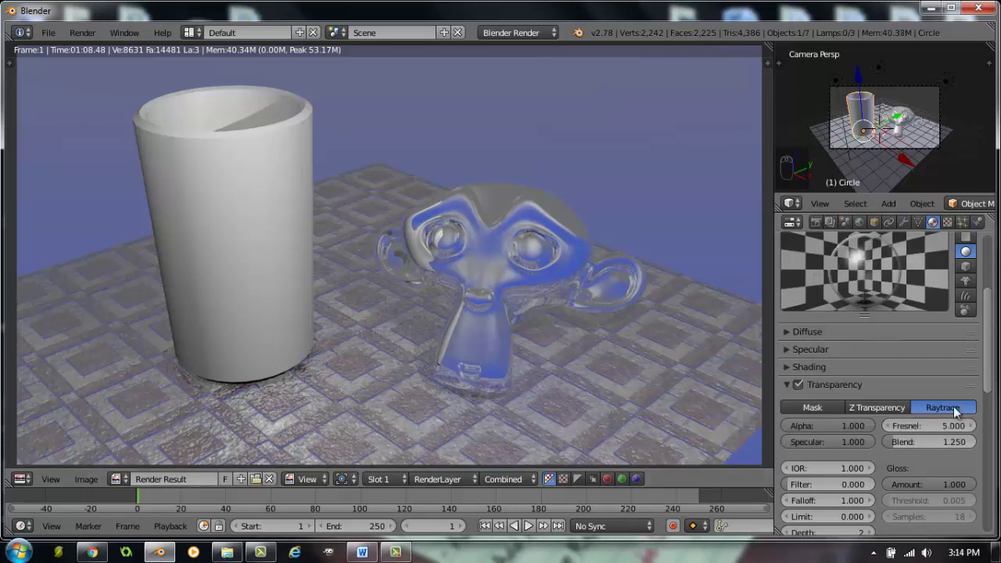
pyautogui.moveTo(926, 425); pyautogui.dragTo(919, 426)
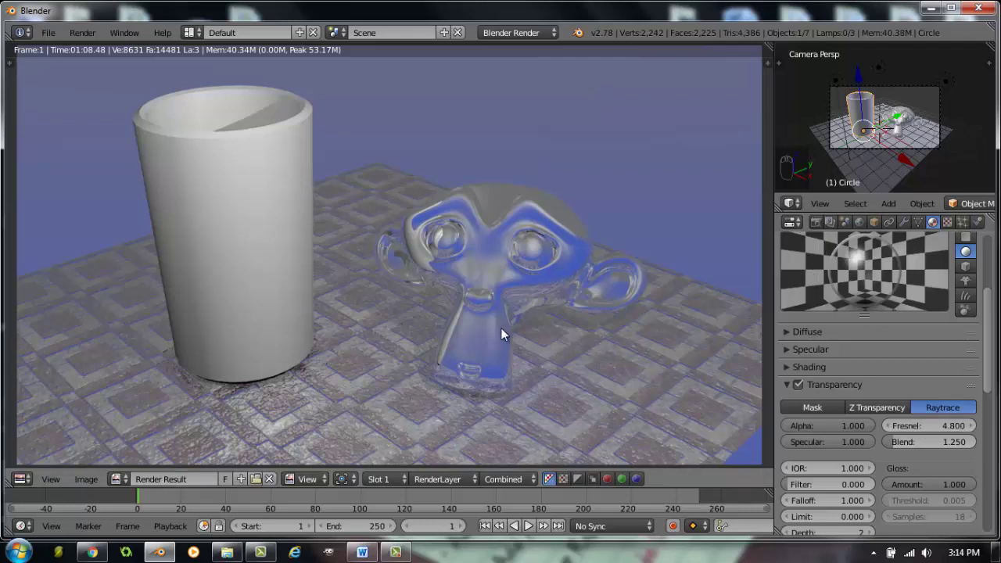
pyautogui.press('F12')
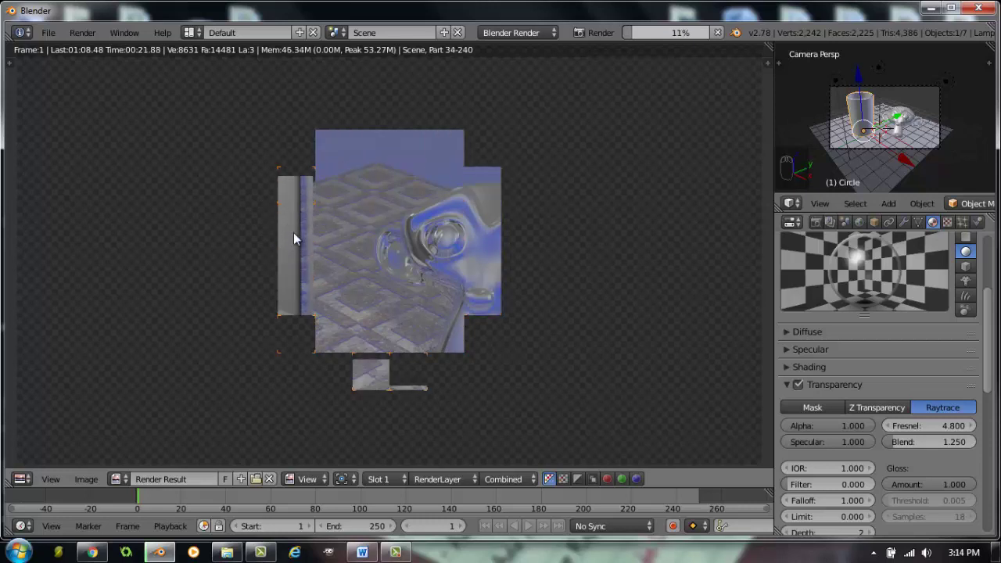
# - Raise the cylinder's transparency Depth from 2 to 3
pyautogui.scroll(-2, 870, 501)
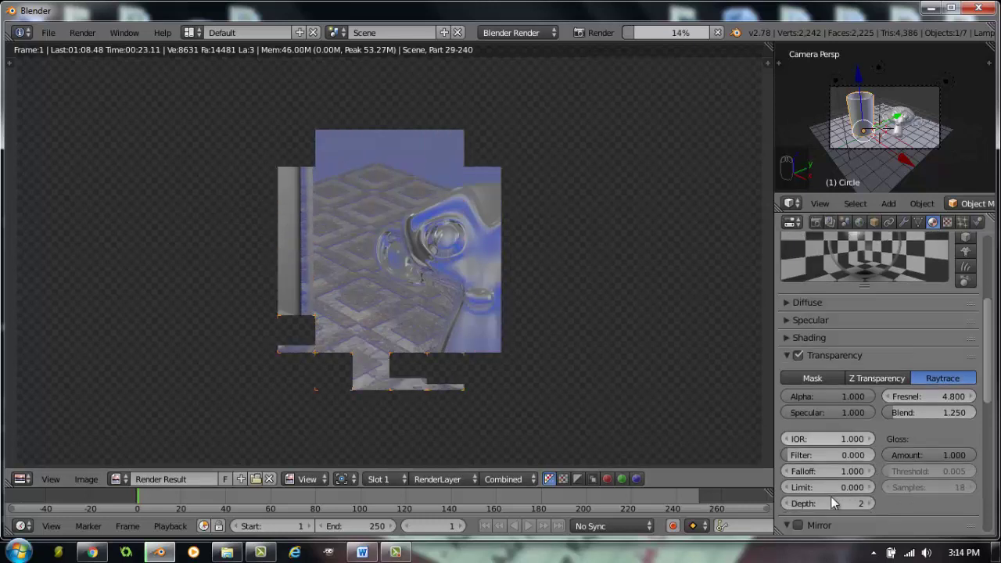
pyautogui.click(870, 505)
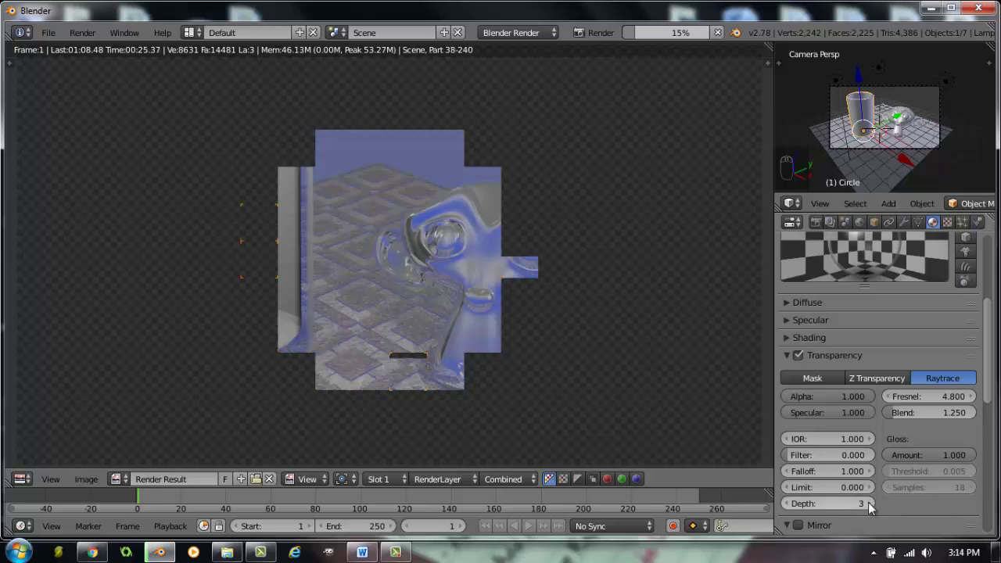
# - Set transparency Depth to 4 and IOR to 1.200, then cancel the render
pyautogui.click(870, 505)
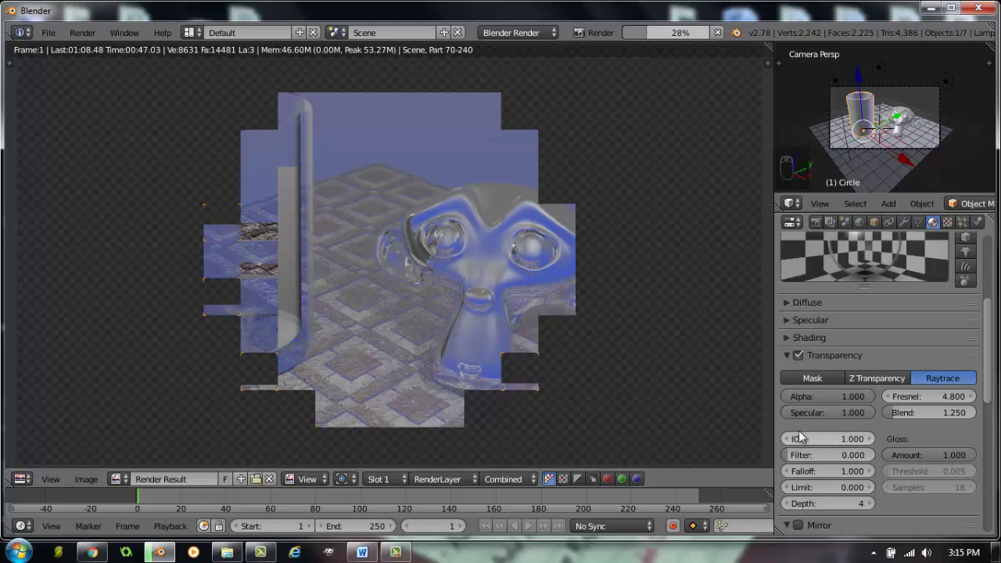
pyautogui.click(869, 437)
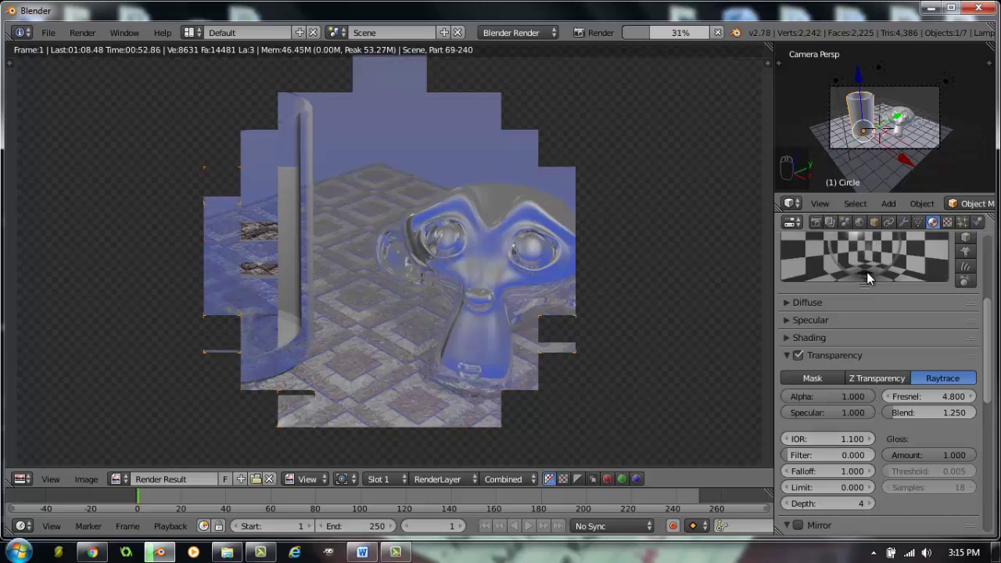
pyautogui.scroll(1, 866, 278)
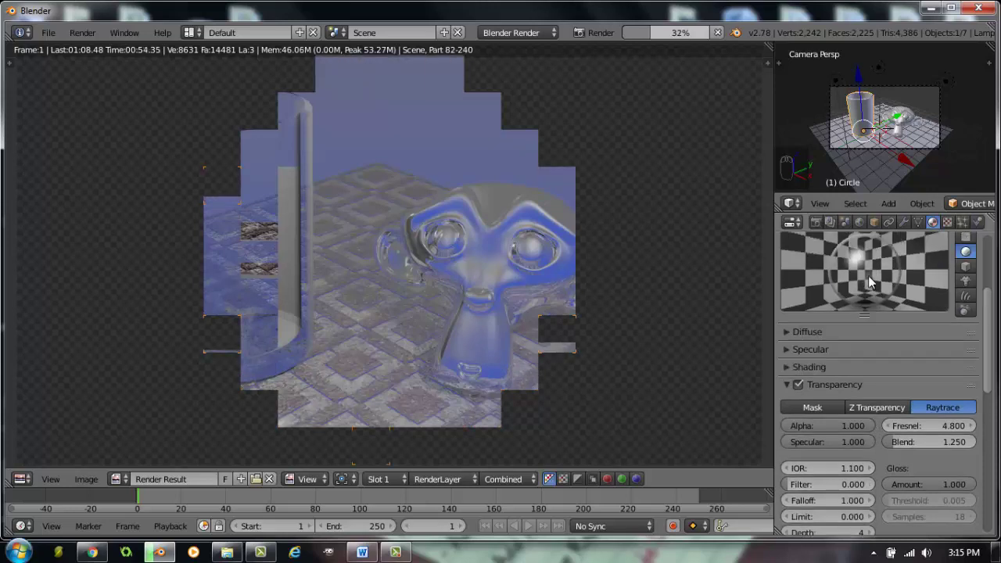
pyautogui.click(868, 468)
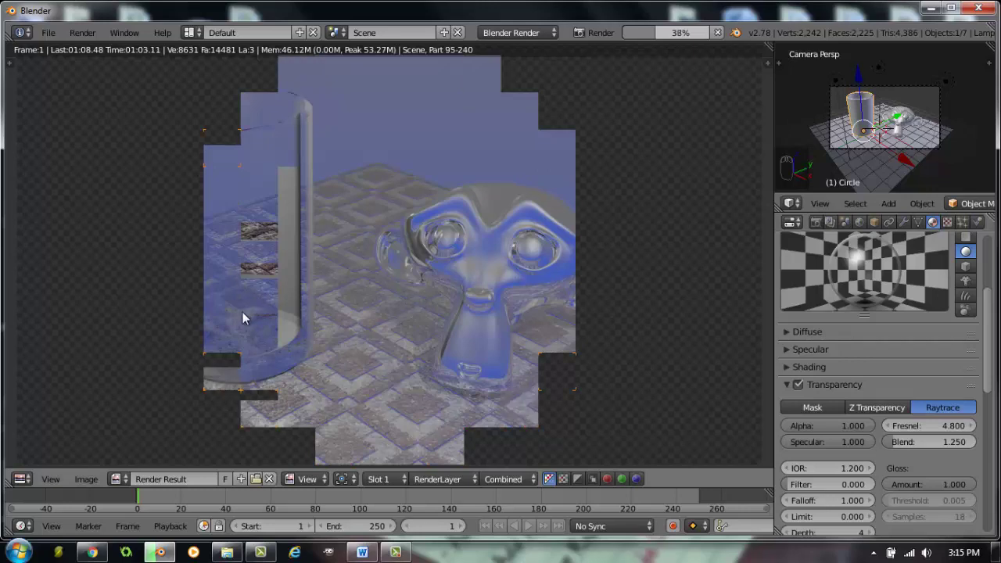
pyautogui.press('Escape')
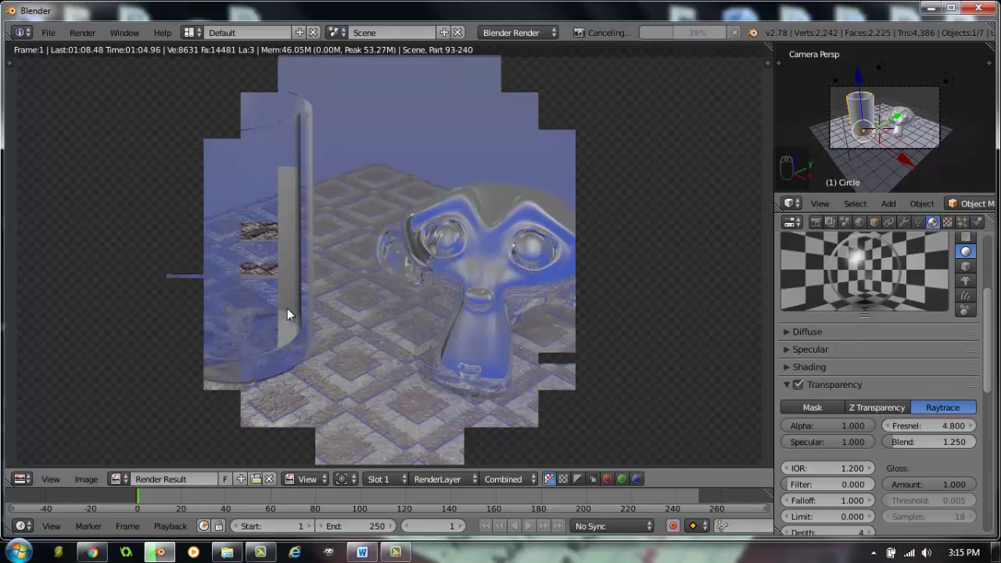
# - Close the render, select the floor plane and drag its Mirror Reflectivity down to 0.300
pyautogui.press('Escape')
pyautogui.press('Escape')
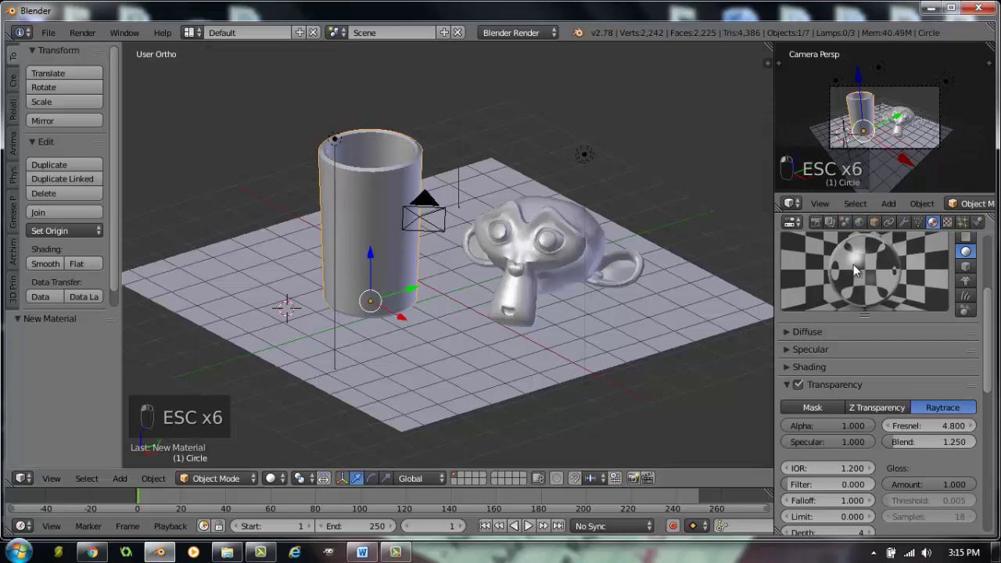
pyautogui.rightClick(712, 316)
pyautogui.scroll(-1, 856, 441)
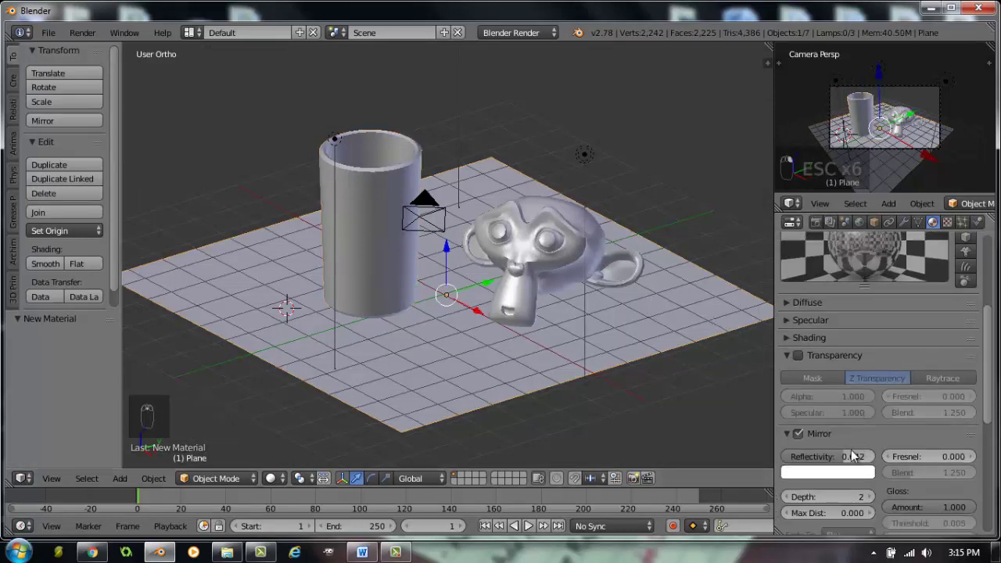
pyautogui.moveTo(843, 455); pyautogui.dragTo(801, 458)
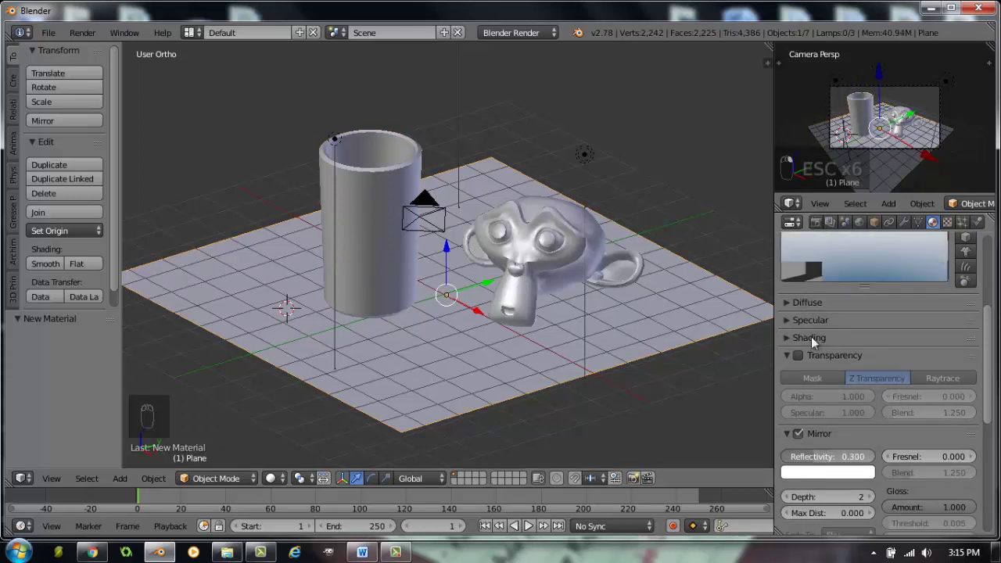
# - Reselect the cylinder and zoom the viewport in
pyautogui.rightClick(366, 190)
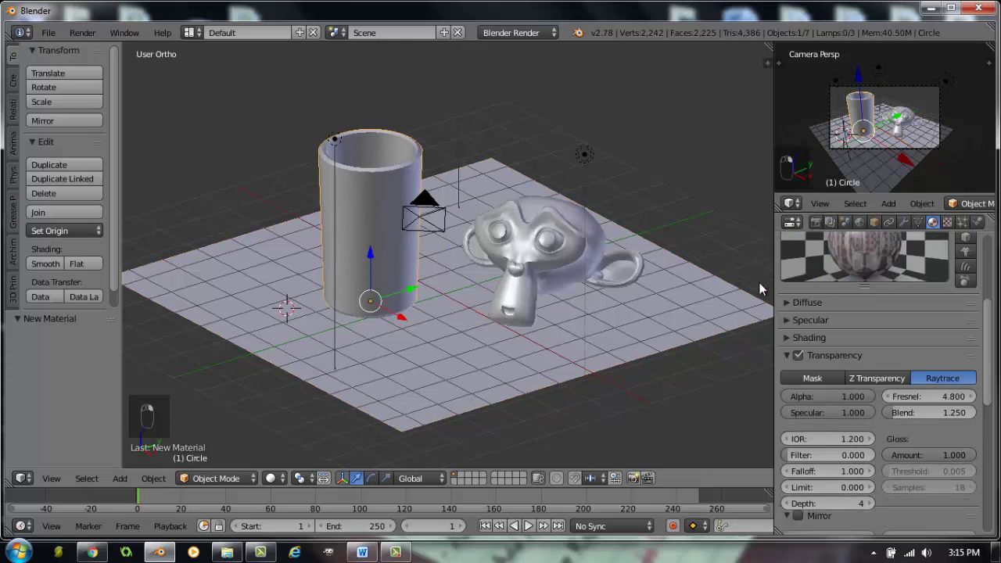
pyautogui.scroll(2, 759, 282)
pyautogui.scroll(2, 860, 301)
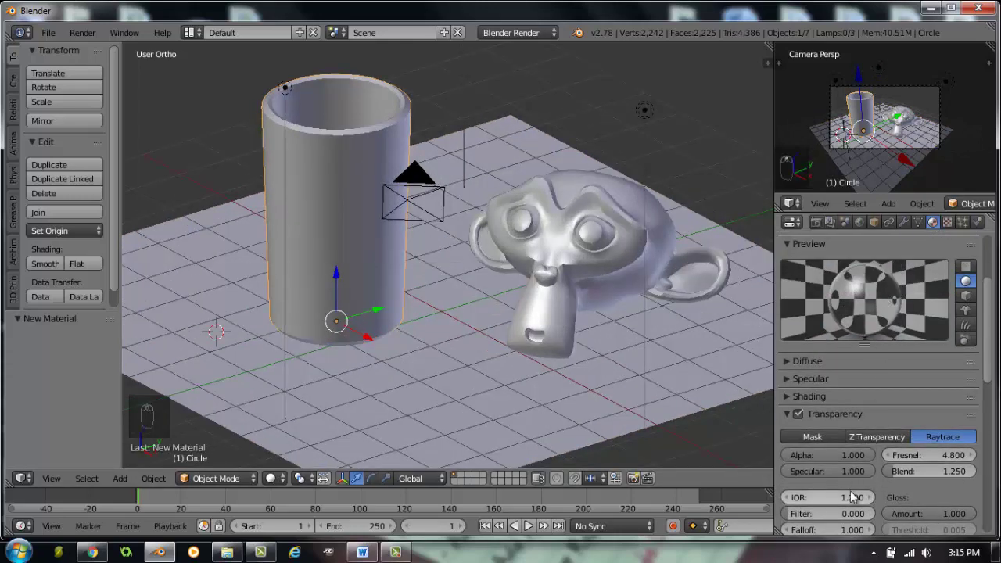
# - Render the scene with F12 and zoom out of the Render Result
pyautogui.press('F12')
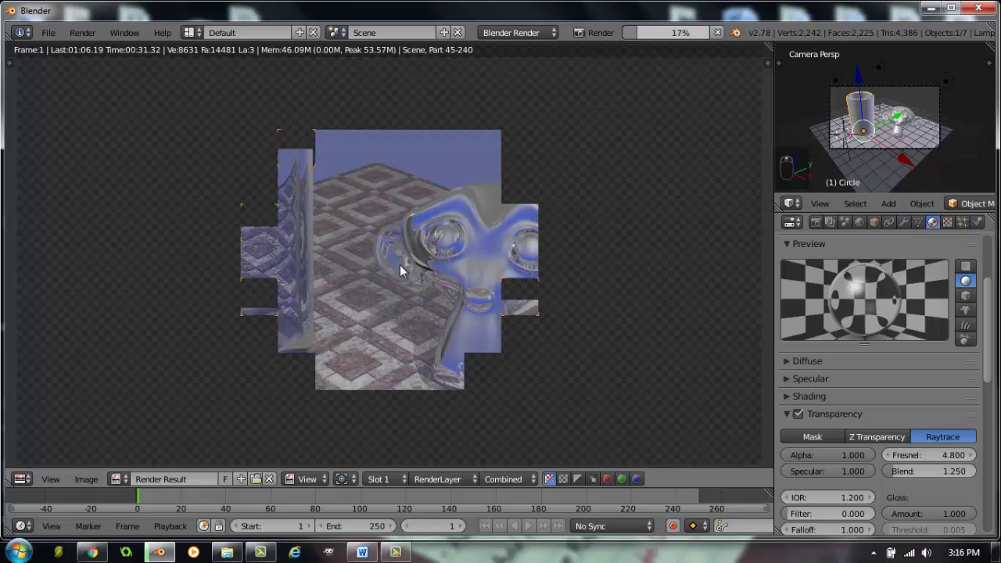
pyautogui.scroll(-1, 396, 268)
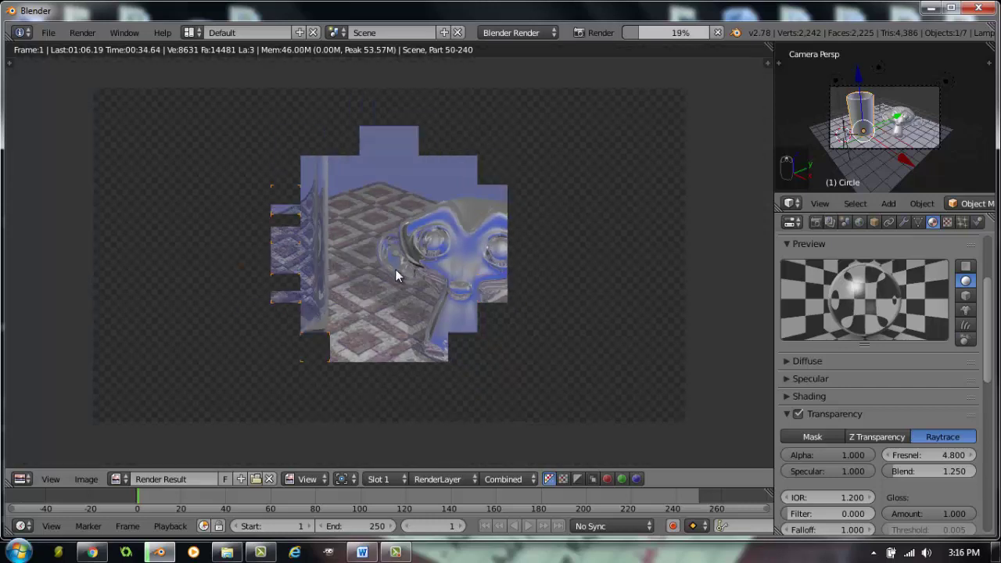